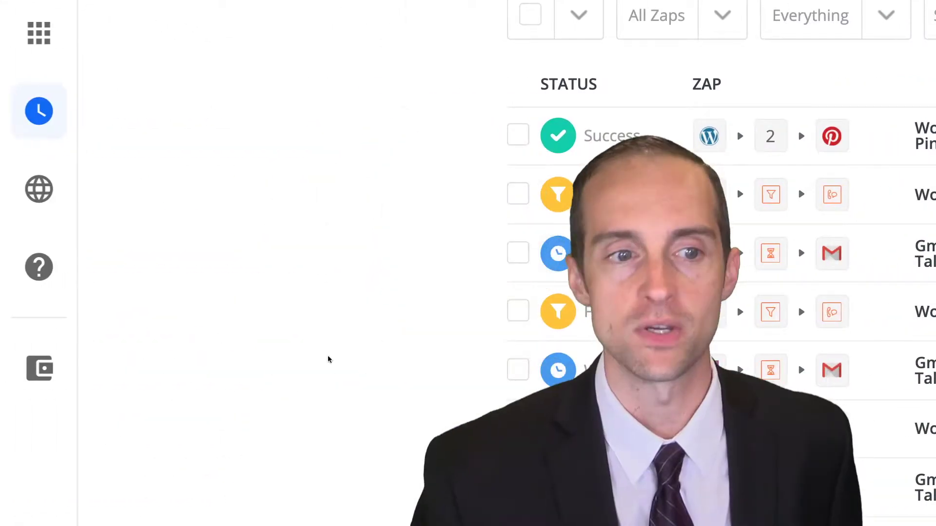
Step: Open Task History to list the WordPress-to-Facebook, Twitter and Pinterest, filtered SMS and delayed Gmail runs
{"action": "mouse_move", "coordinate": [52, 115]}
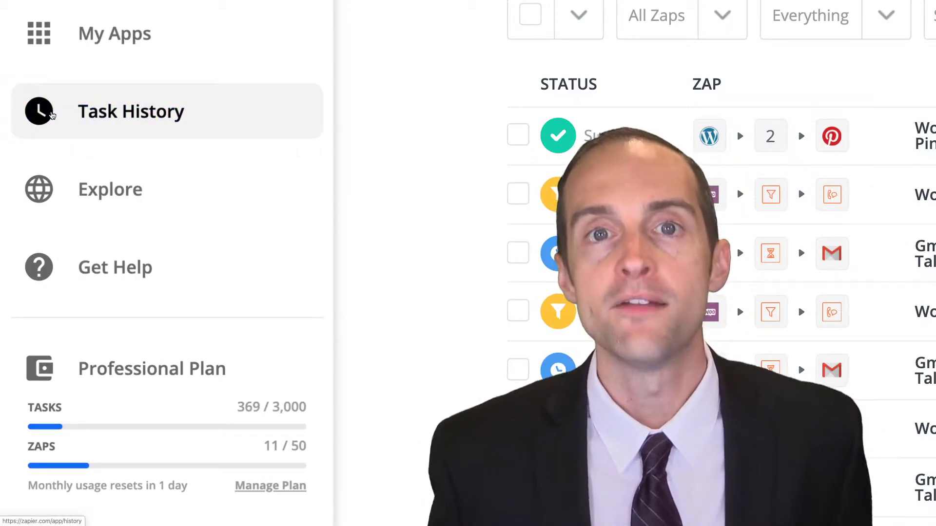
{"action": "left_click", "coordinate": [53, 131]}
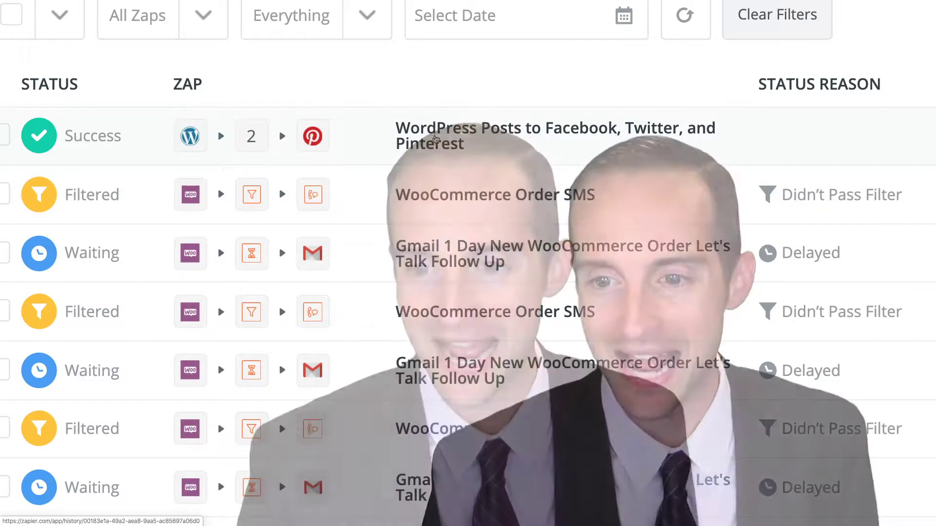
{"action": "scroll", "coordinate": [75, 139], "scroll_direction": "left", "scroll_amount": 1}
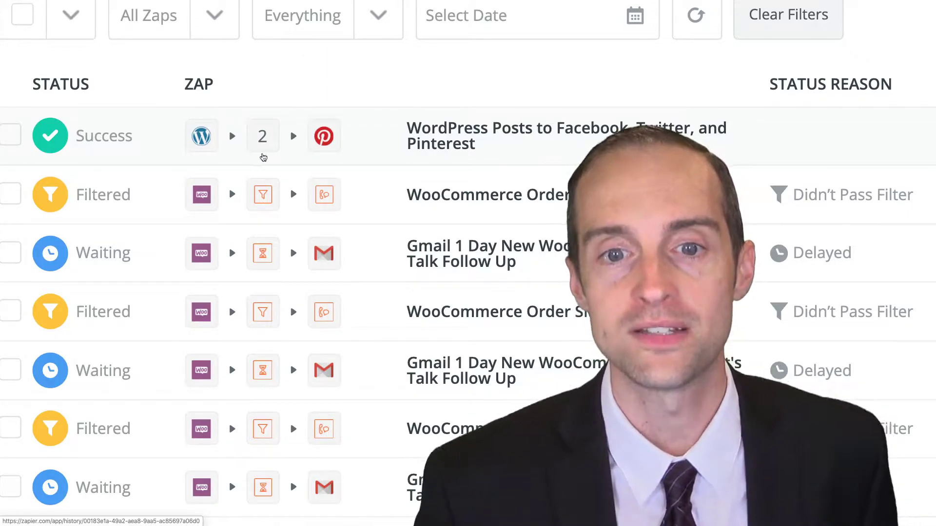
Step: Open the successful WordPress Posts to Facebook, Twitter, and Pinterest run's detail page
{"action": "left_click", "coordinate": [263, 156]}
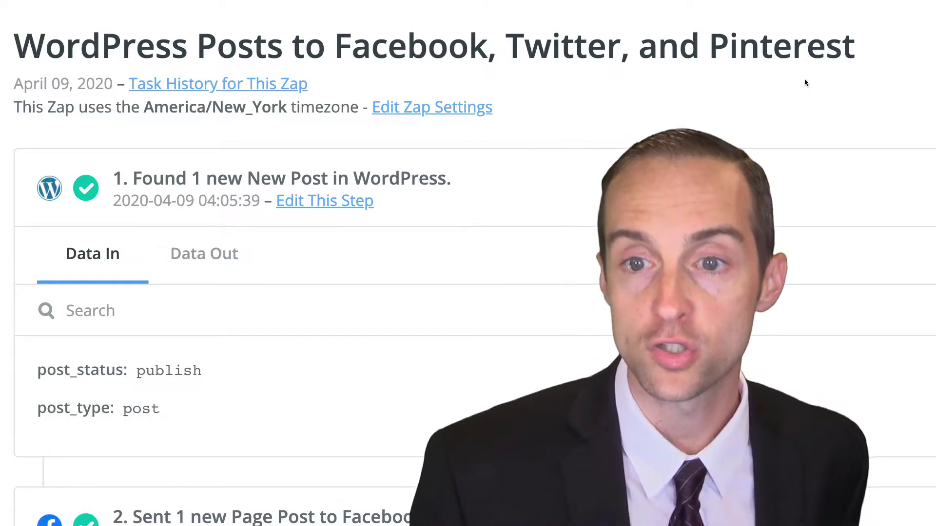
{"action": "scroll", "coordinate": [137, 110], "scroll_direction": "down", "scroll_amount": 2}
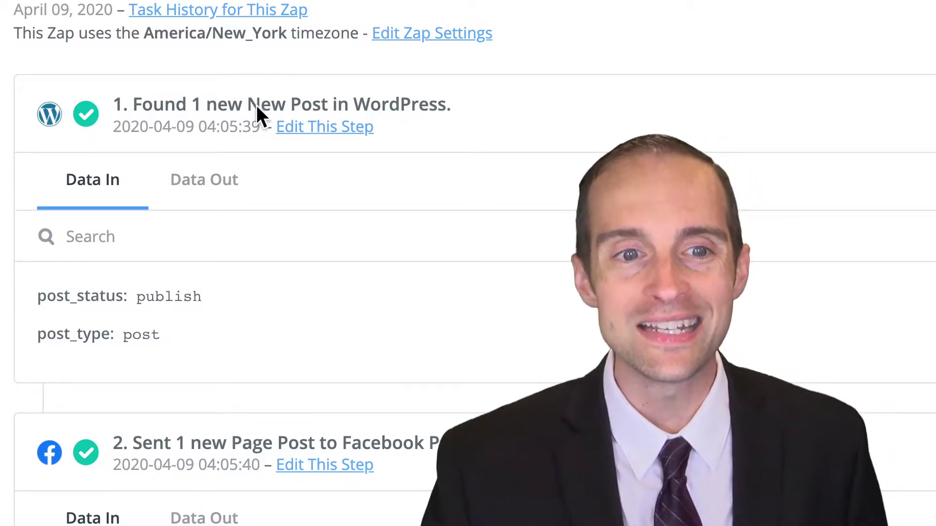
{"action": "scroll", "coordinate": [259, 194], "scroll_direction": "down", "scroll_amount": 2}
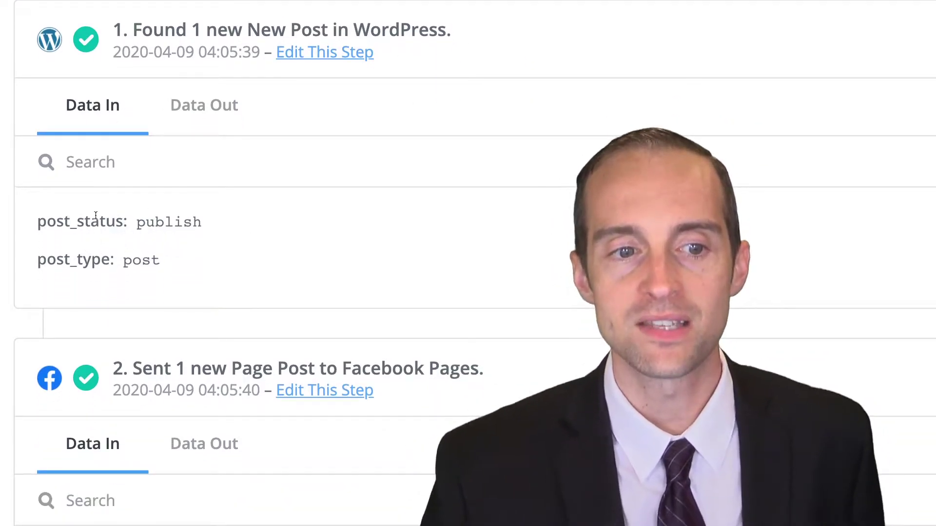
Step: Review the post fields in step 1's WordPress Data Out, then return it to Data In
{"action": "left_click", "coordinate": [229, 113]}
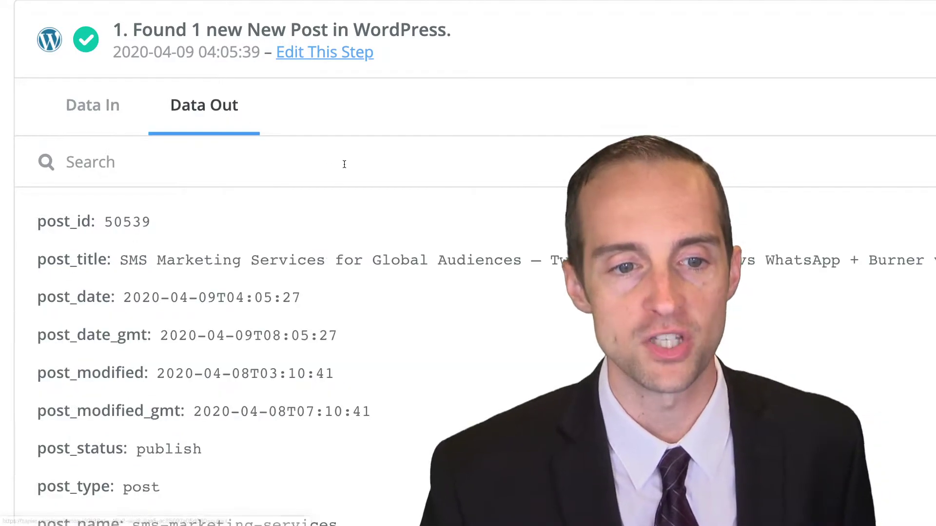
{"action": "scroll", "coordinate": [196, 139], "scroll_direction": "down", "scroll_amount": 2}
{"action": "scroll", "coordinate": [196, 140], "scroll_direction": "down", "scroll_amount": 10}
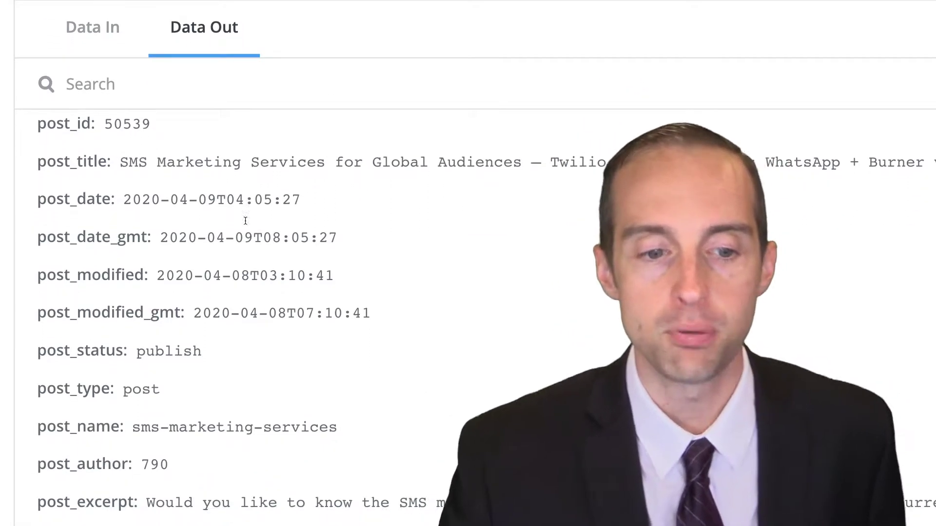
{"action": "scroll", "coordinate": [266, 234], "scroll_direction": "up", "scroll_amount": 10}
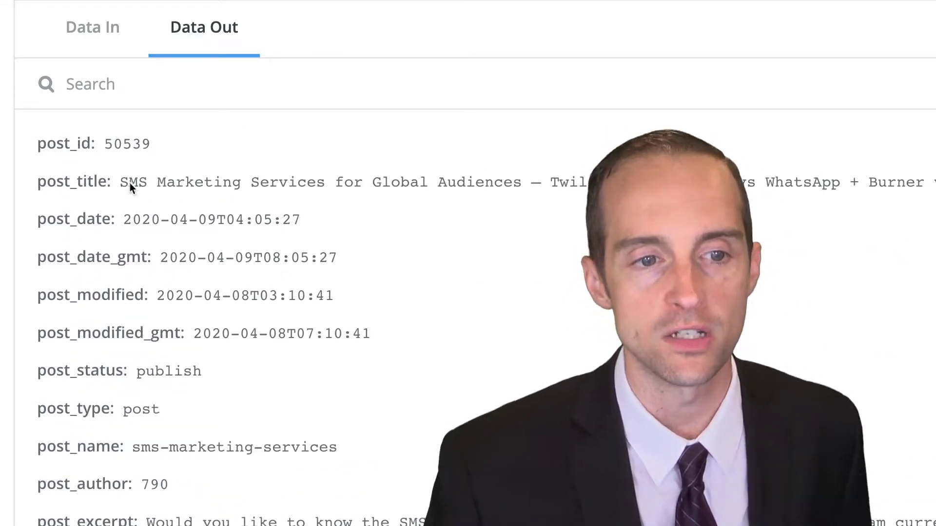
{"action": "scroll", "coordinate": [297, 305], "scroll_direction": "down", "scroll_amount": 8}
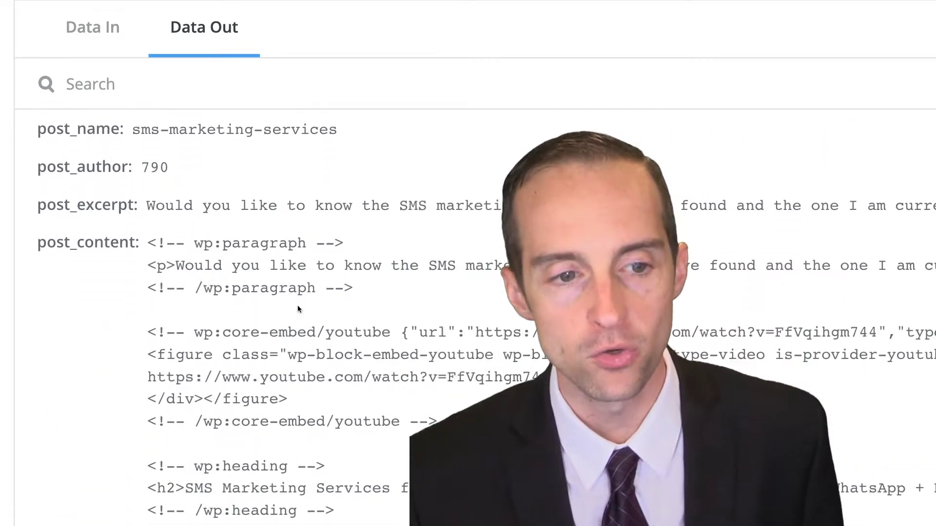
{"action": "scroll", "coordinate": [453, 195], "scroll_direction": "down", "scroll_amount": 20}
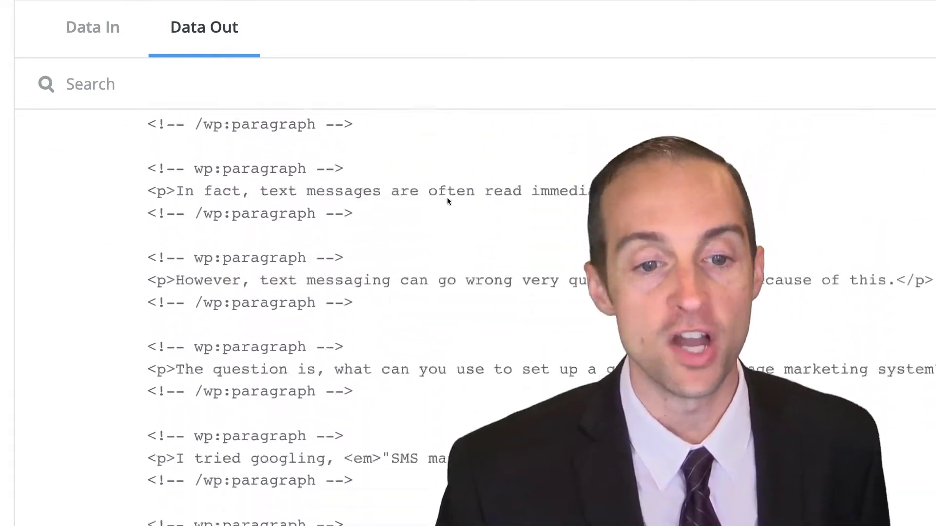
{"action": "scroll", "coordinate": [447, 200], "scroll_direction": "down", "scroll_amount": 20}
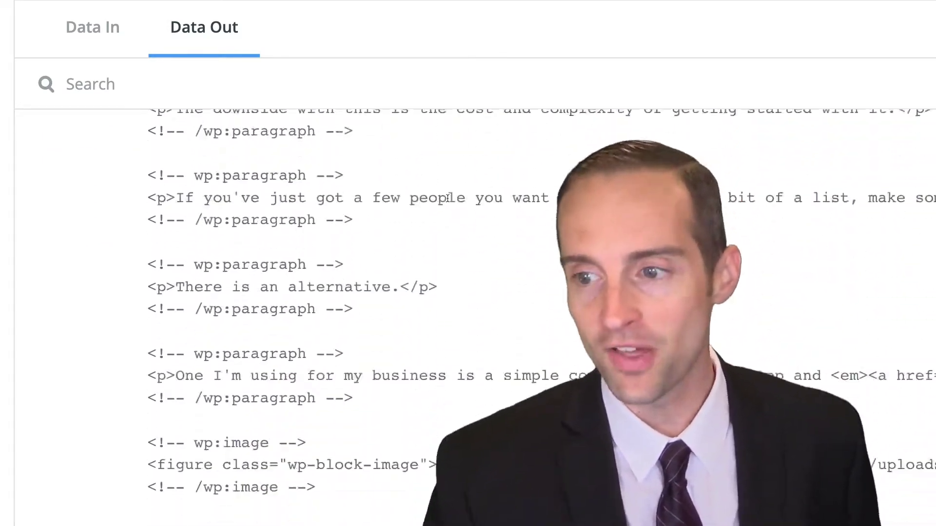
{"action": "scroll", "coordinate": [447, 200], "scroll_direction": "down", "scroll_amount": 20}
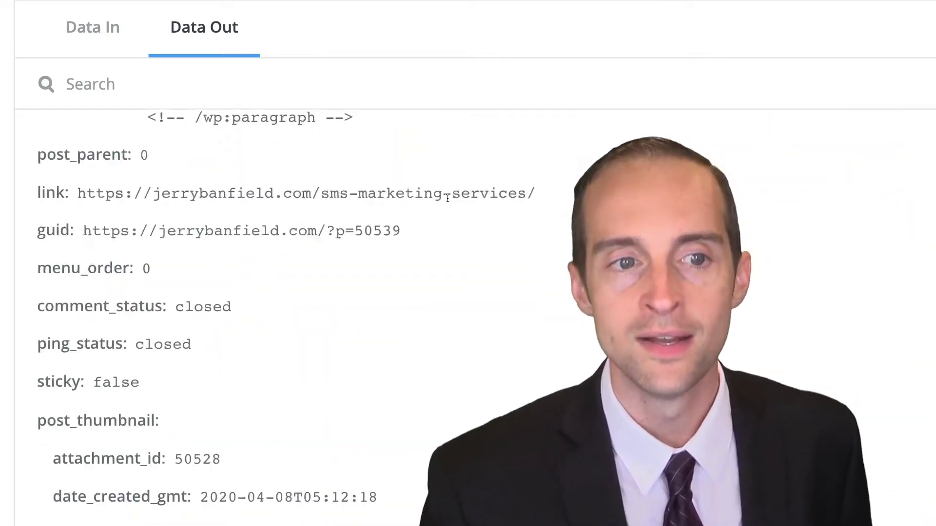
{"action": "scroll", "coordinate": [447, 201], "scroll_direction": "up", "scroll_amount": 1}
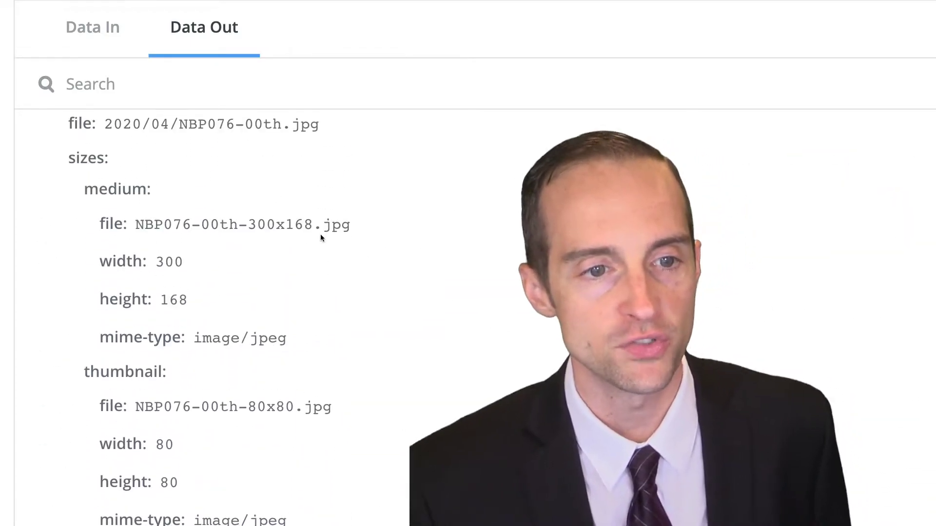
{"action": "scroll", "coordinate": [320, 237], "scroll_direction": "down", "scroll_amount": 3}
{"action": "scroll", "coordinate": [320, 238], "scroll_direction": "down", "scroll_amount": 20}
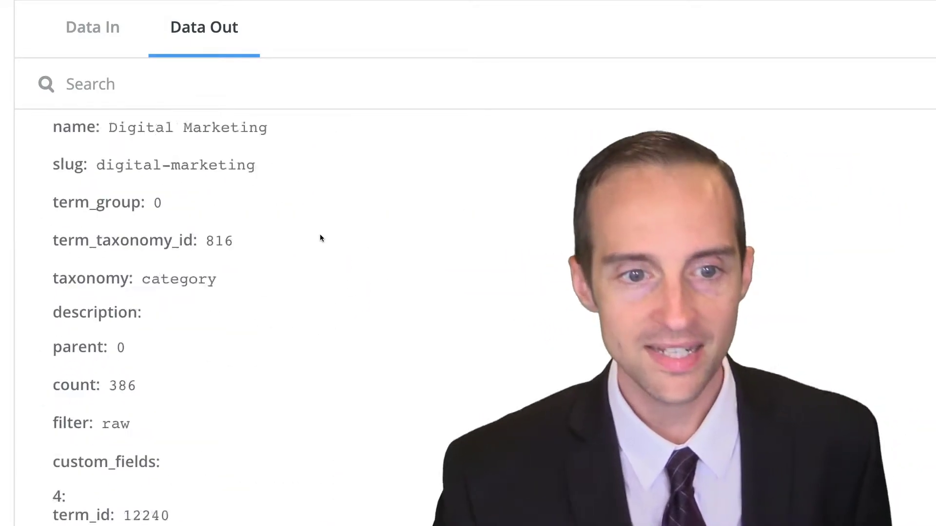
{"action": "left_click", "coordinate": [93, 26]}
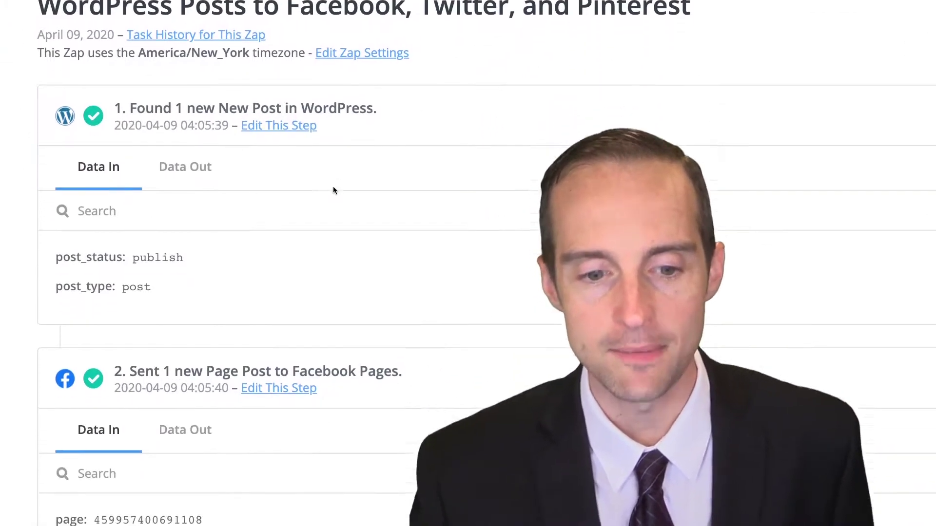
{"action": "scroll", "coordinate": [202, 199], "scroll_direction": "down", "scroll_amount": 1}
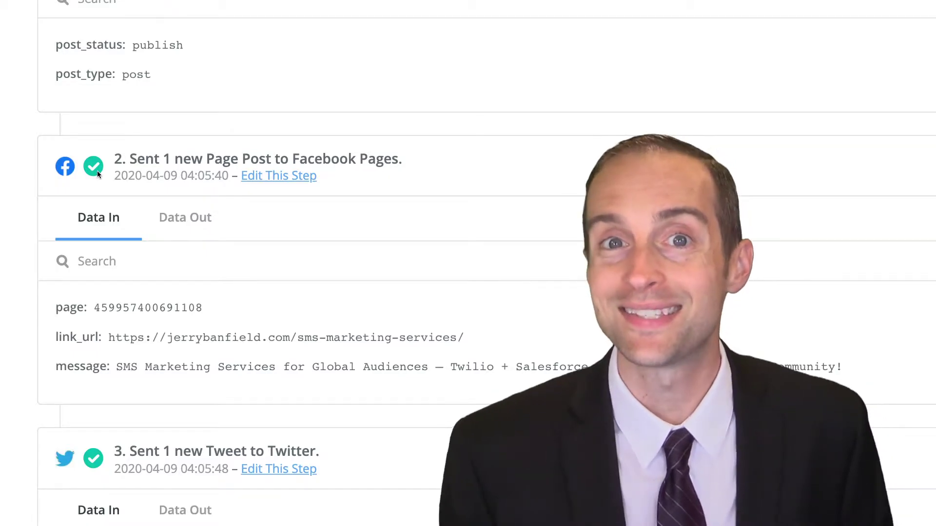
{"action": "scroll", "coordinate": [97, 175], "scroll_direction": "up", "scroll_amount": 2}
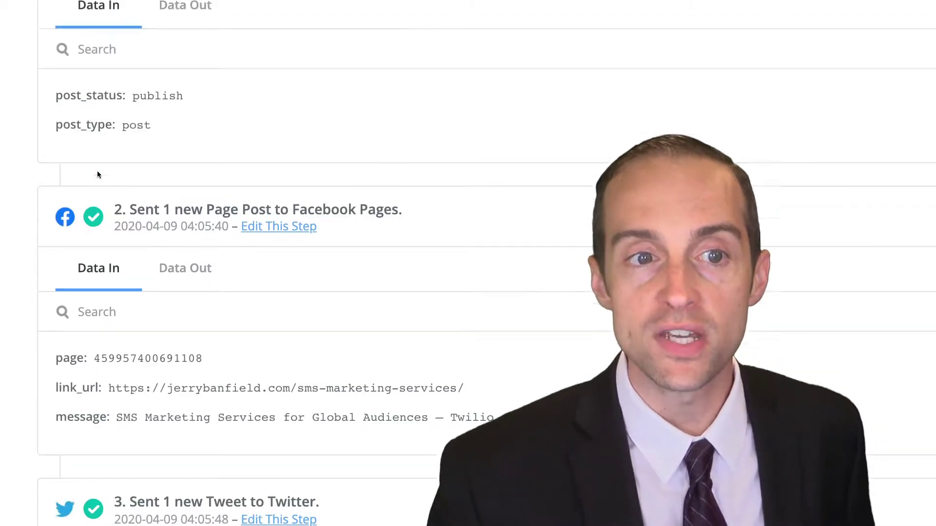
{"action": "scroll", "coordinate": [97, 175], "scroll_direction": "up", "scroll_amount": 7}
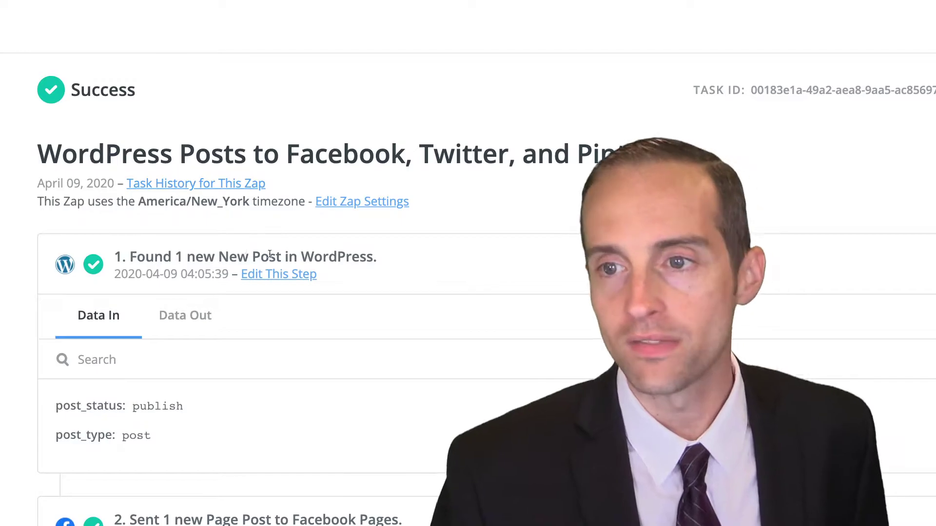
{"action": "scroll", "coordinate": [269, 254], "scroll_direction": "down", "scroll_amount": 10}
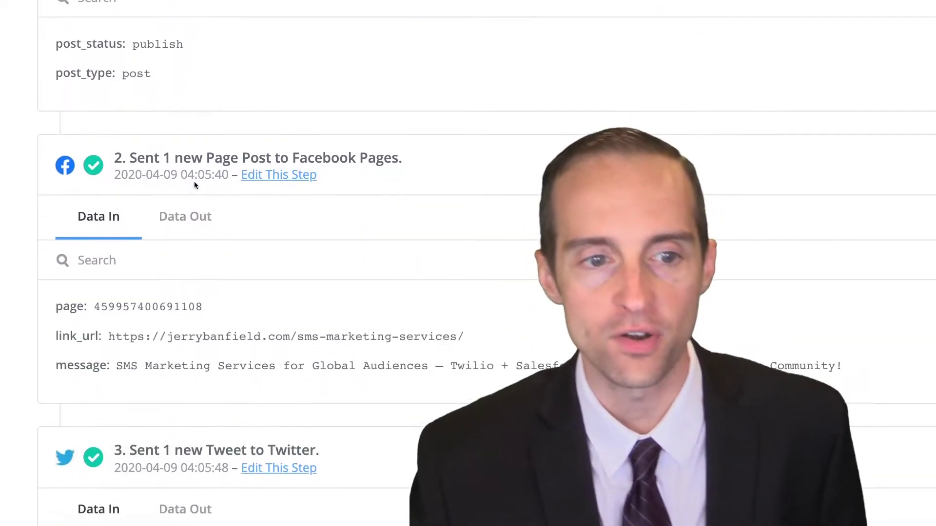
{"action": "scroll", "coordinate": [326, 259], "scroll_direction": "down", "scroll_amount": 6}
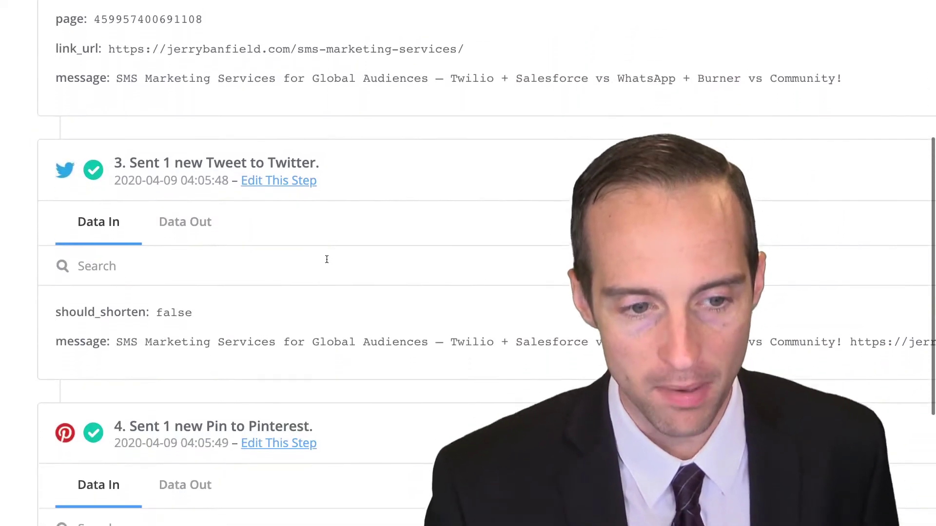
{"action": "scroll", "coordinate": [261, 291], "scroll_direction": "down", "scroll_amount": 10}
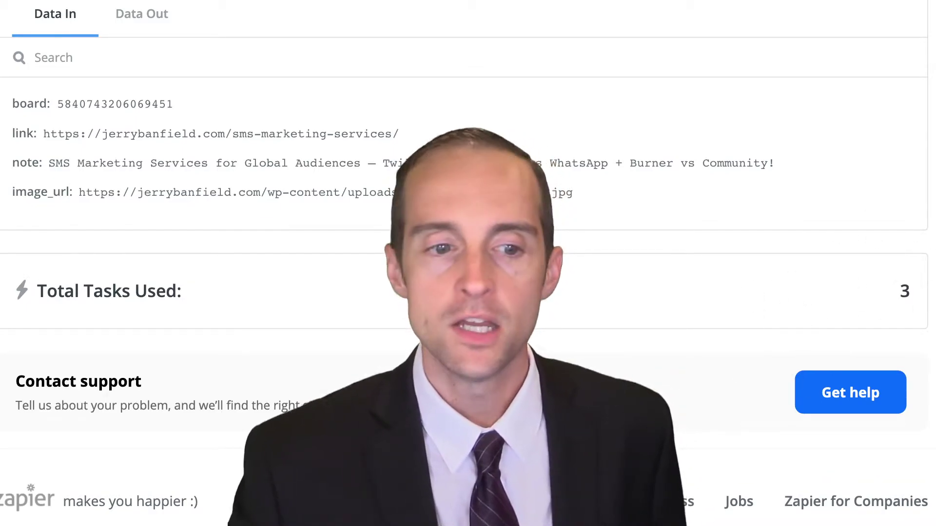
{"action": "scroll", "coordinate": [319, 229], "scroll_direction": "up", "scroll_amount": 10}
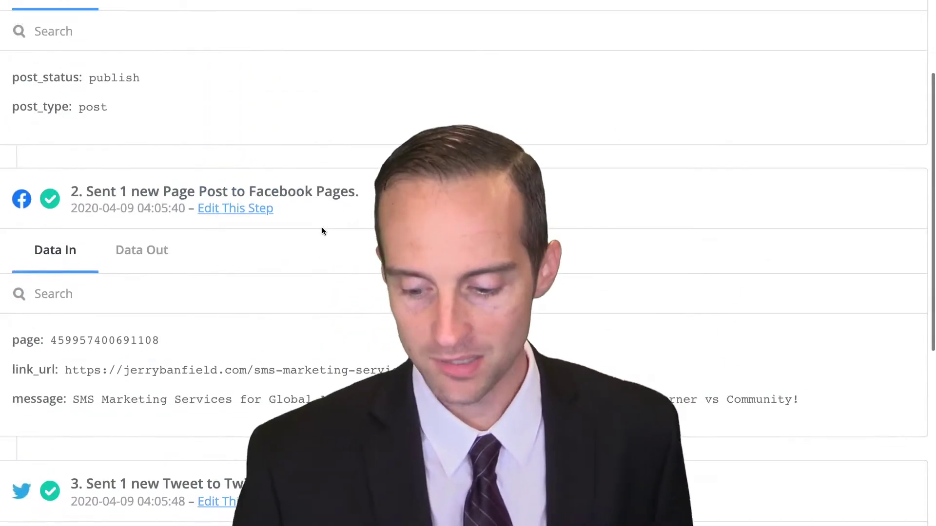
{"action": "scroll", "coordinate": [322, 228], "scroll_direction": "up", "scroll_amount": 5}
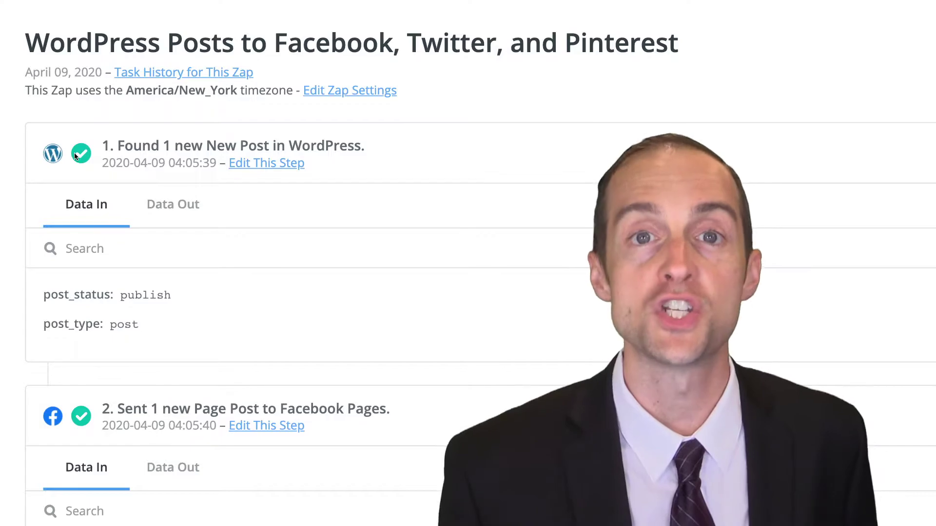
{"action": "scroll", "coordinate": [309, 316], "scroll_direction": "down", "scroll_amount": 6}
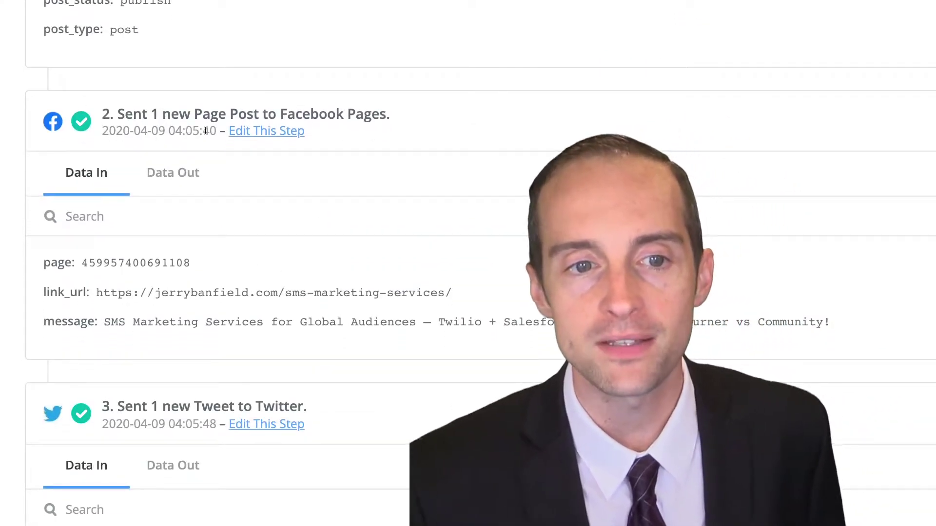
{"action": "scroll", "coordinate": [206, 130], "scroll_direction": "down", "scroll_amount": 7}
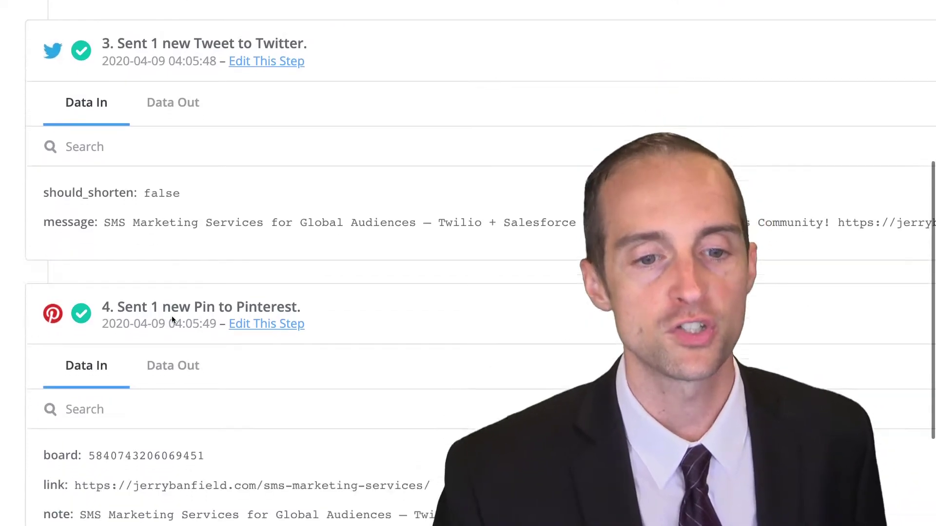
{"action": "scroll", "coordinate": [172, 319], "scroll_direction": "down", "scroll_amount": 8}
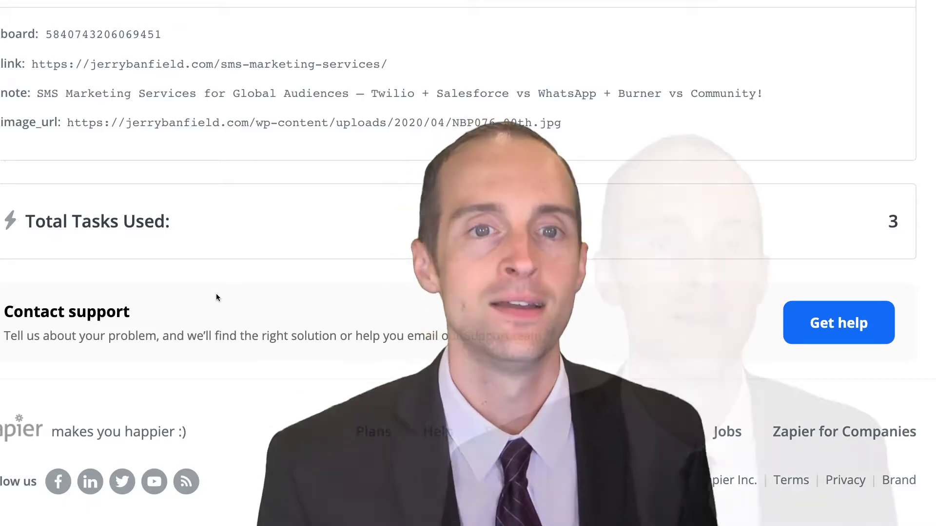
{"action": "scroll", "coordinate": [216, 293], "scroll_direction": "up", "scroll_amount": 10}
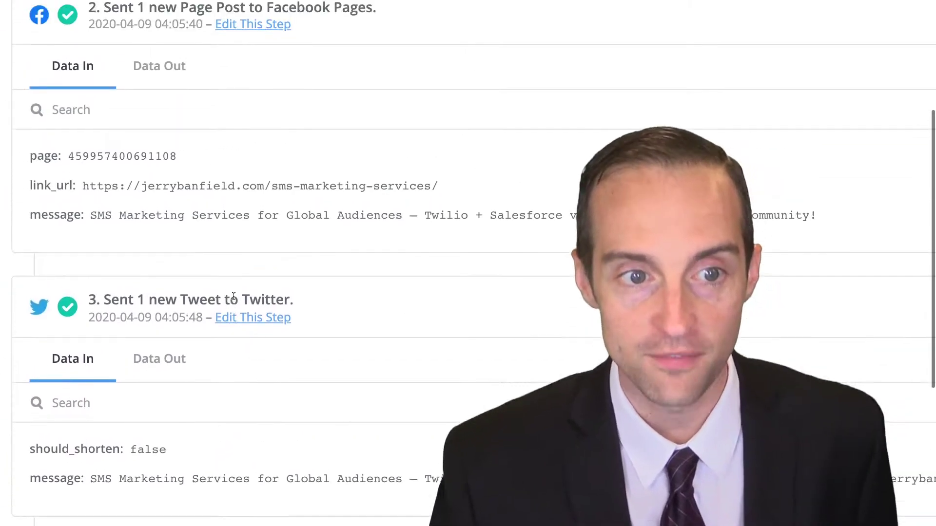
{"action": "scroll", "coordinate": [234, 296], "scroll_direction": "up", "scroll_amount": 1}
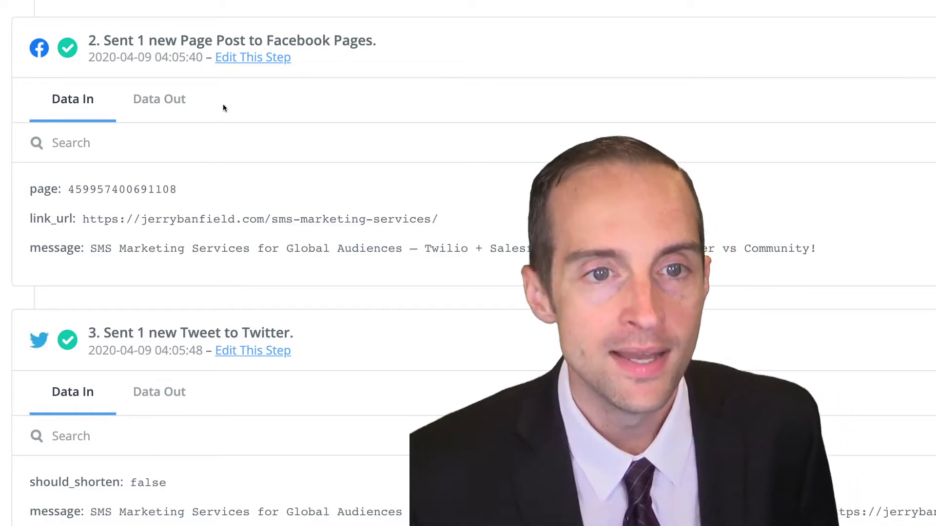
Step: Compare the Facebook step's Data Out and Data In fields
{"action": "scroll", "coordinate": [243, 108], "scroll_direction": "up", "scroll_amount": 1}
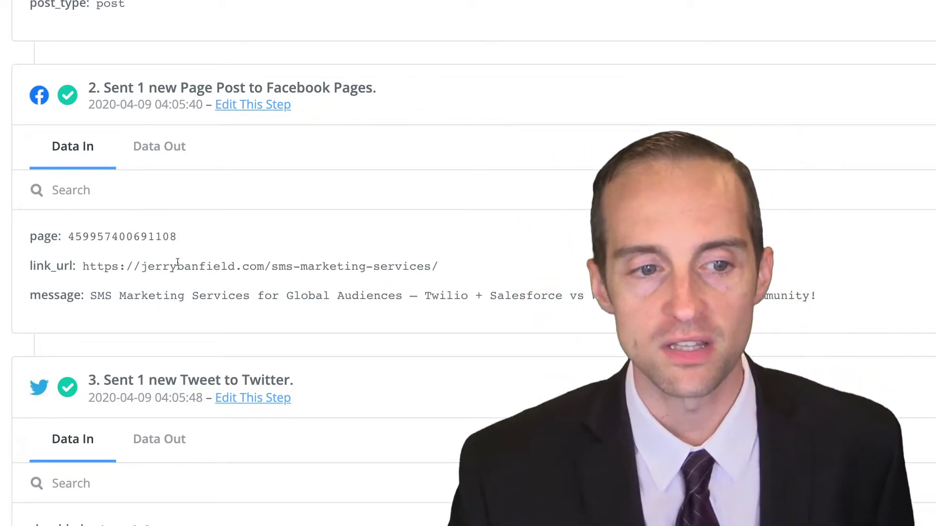
{"action": "left_click", "coordinate": [178, 165]}
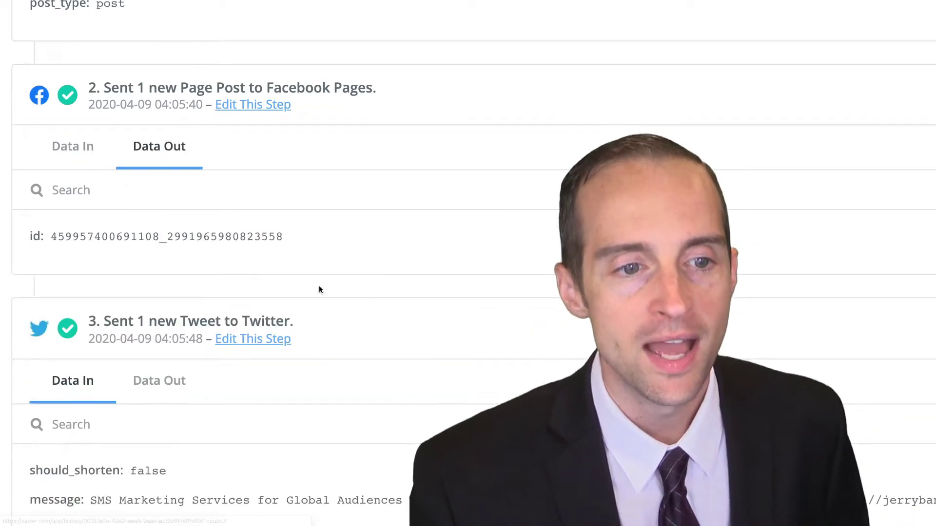
{"action": "scroll", "coordinate": [148, 240], "scroll_direction": "down", "scroll_amount": 1}
{"action": "scroll", "coordinate": [246, 250], "scroll_direction": "up", "scroll_amount": 1}
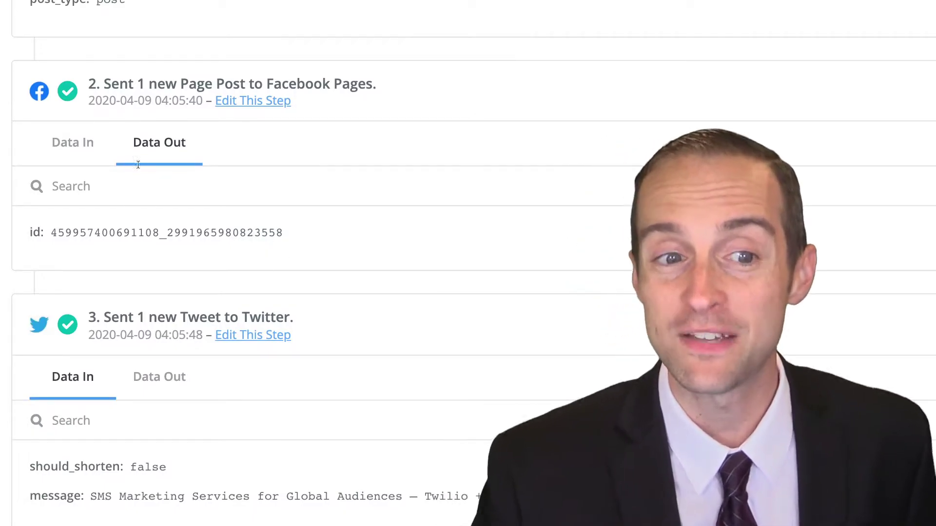
{"action": "left_click", "coordinate": [99, 144]}
{"action": "scroll", "coordinate": [246, 200], "scroll_direction": "down", "scroll_amount": 6}
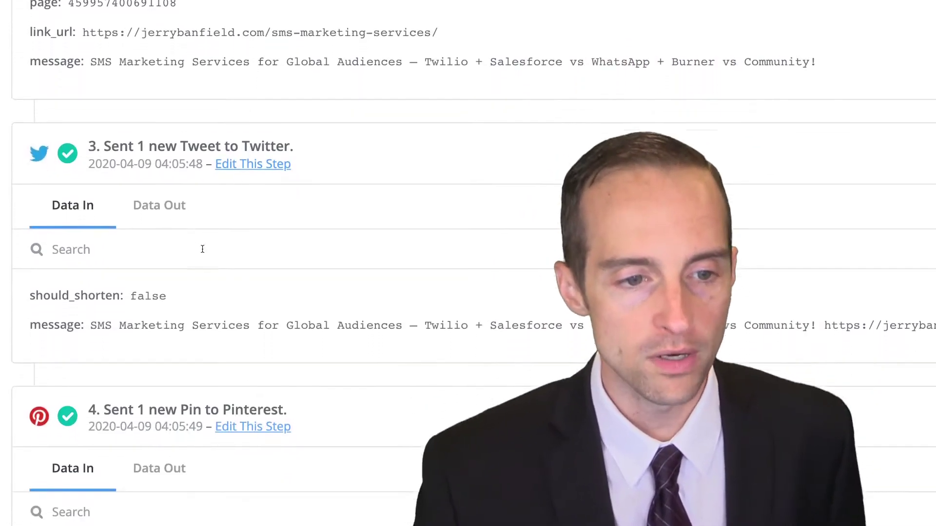
{"action": "scroll", "coordinate": [203, 295], "scroll_direction": "down", "scroll_amount": 1}
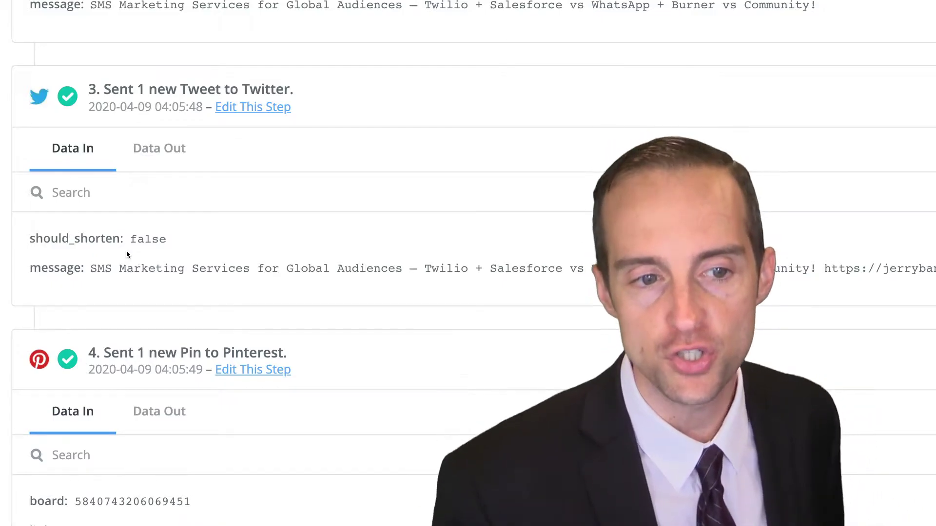
{"action": "scroll", "coordinate": [141, 258], "scroll_direction": "down", "scroll_amount": 1}
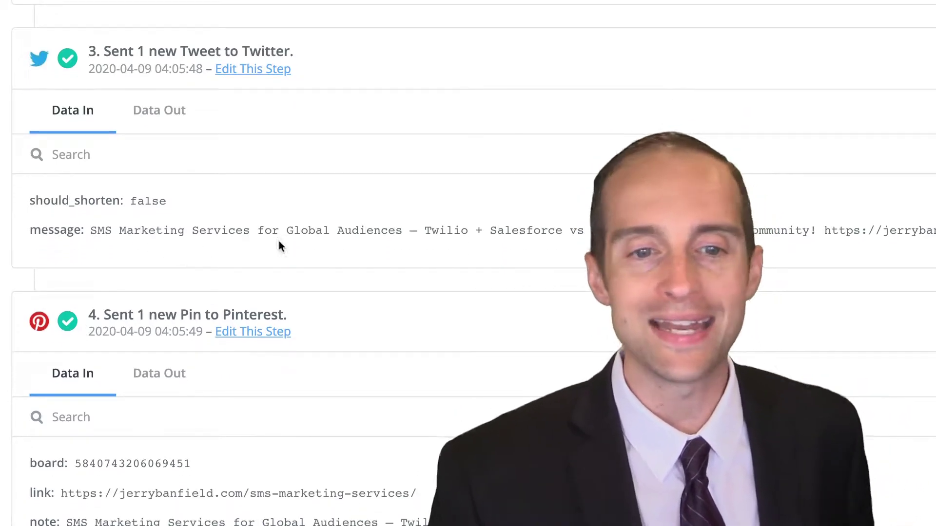
Step: Review the Twitter and Pinterest steps' output data, returning Pinterest to Data In
{"action": "left_click", "coordinate": [140, 112]}
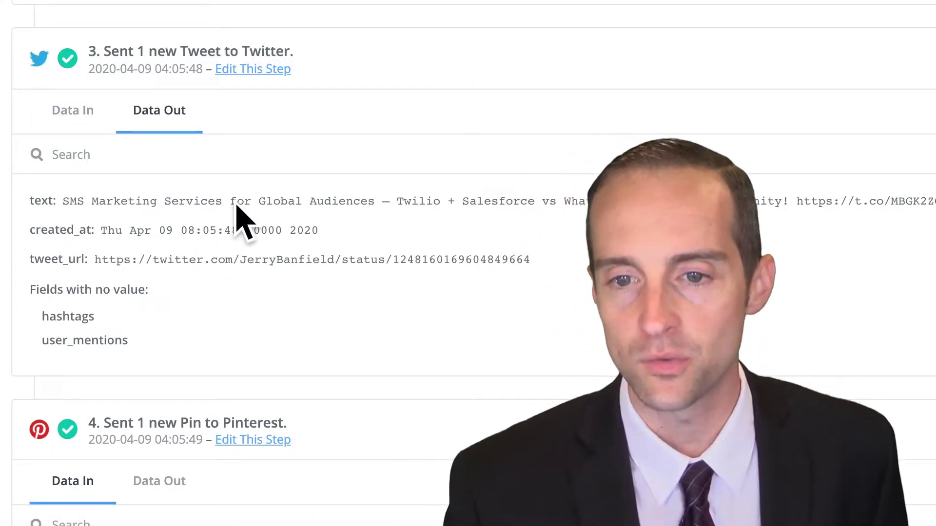
{"action": "scroll", "coordinate": [239, 215], "scroll_direction": "down", "scroll_amount": 8}
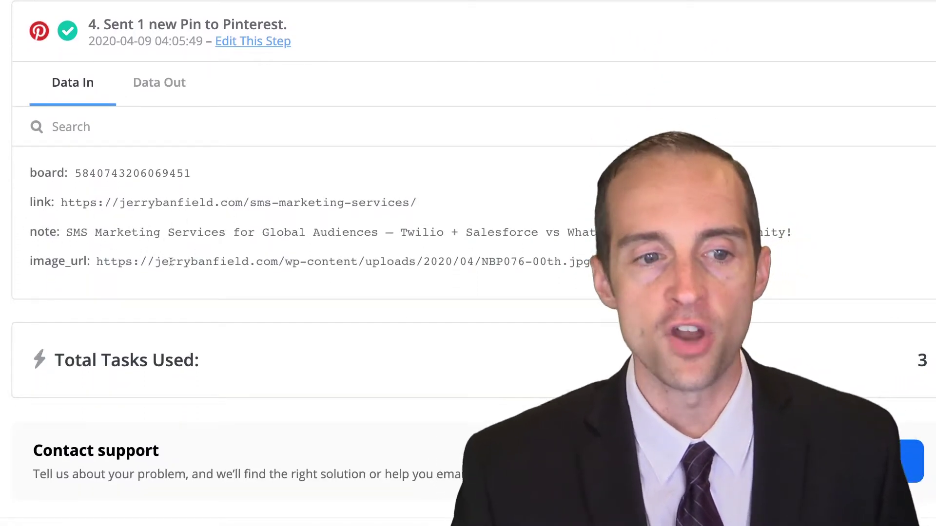
{"action": "left_click", "coordinate": [154, 87]}
{"action": "scroll", "coordinate": [147, 210], "scroll_direction": "down", "scroll_amount": 1}
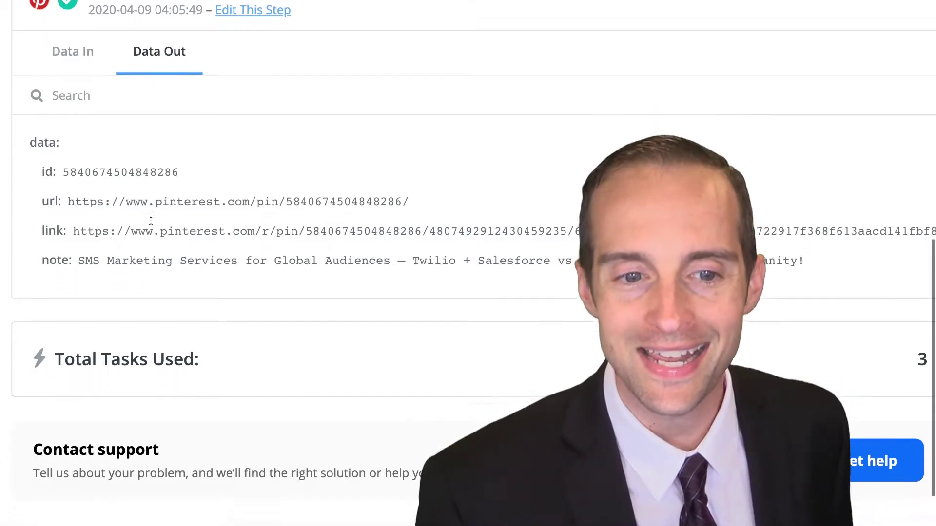
{"action": "left_click", "coordinate": [77, 55]}
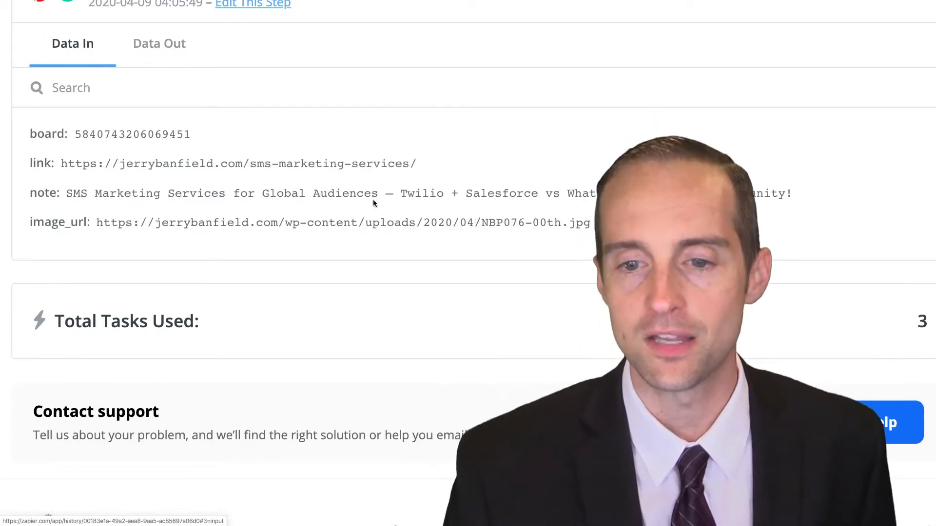
{"action": "scroll", "coordinate": [522, 341], "scroll_direction": "up", "scroll_amount": 15}
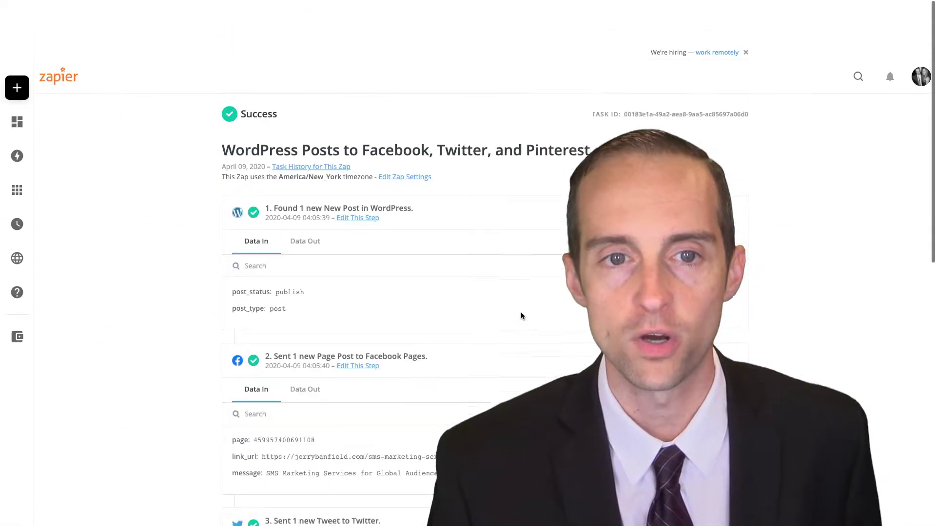
{"action": "scroll", "coordinate": [520, 316], "scroll_direction": "down", "scroll_amount": 1}
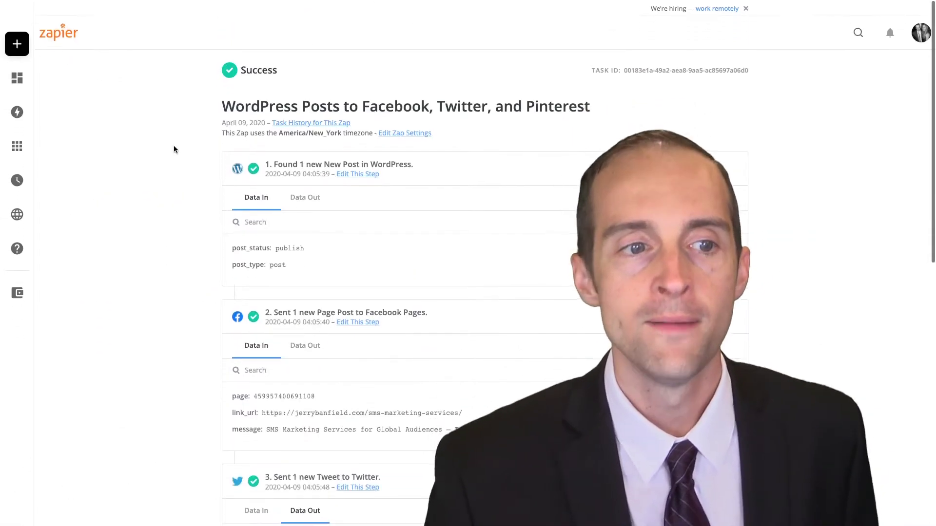
Step: Return to Task History and scroll the runs table sideways to read the Status Reason column
{"action": "mouse_move", "coordinate": [36, 216]}
{"action": "left_click", "coordinate": [57, 179]}
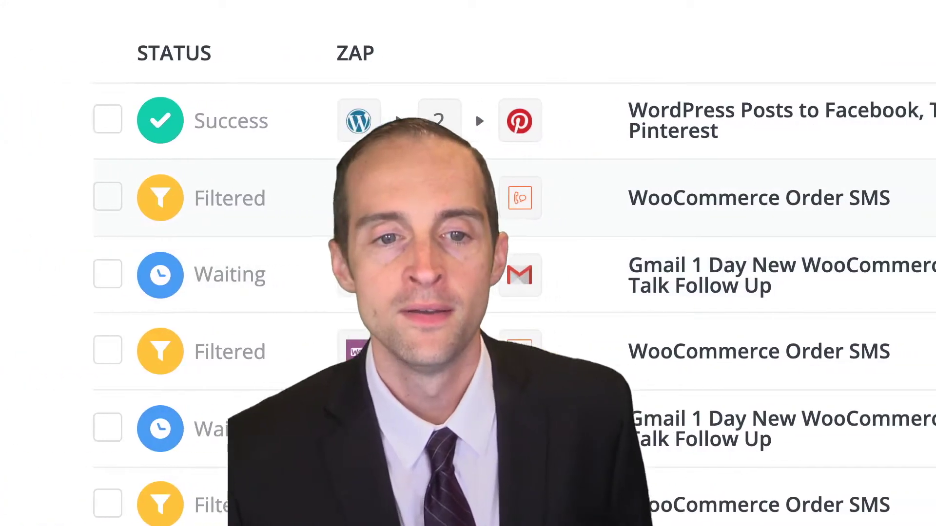
{"action": "scroll", "coordinate": [574, 208], "scroll_direction": "right", "scroll_amount": 3}
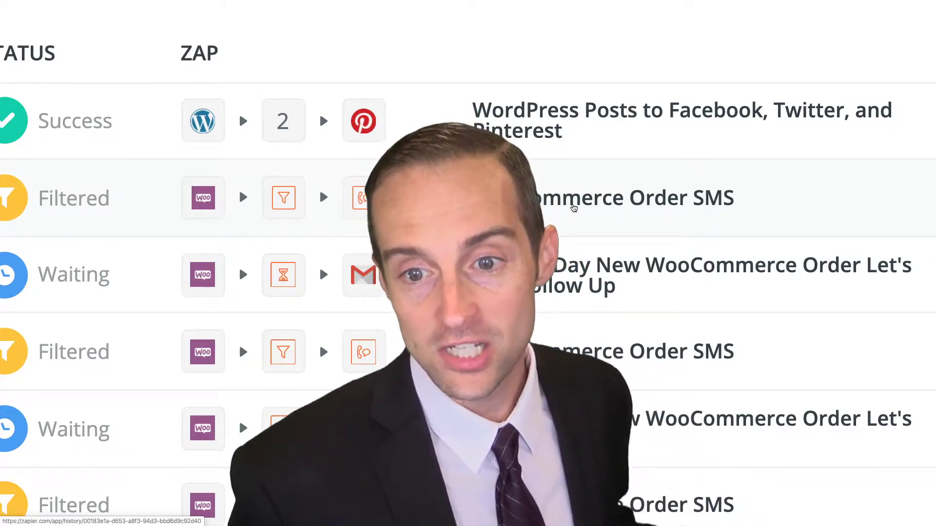
{"action": "scroll", "coordinate": [382, 208], "scroll_direction": "right", "scroll_amount": 1}
{"action": "scroll", "coordinate": [337, 202], "scroll_direction": "left", "scroll_amount": 4}
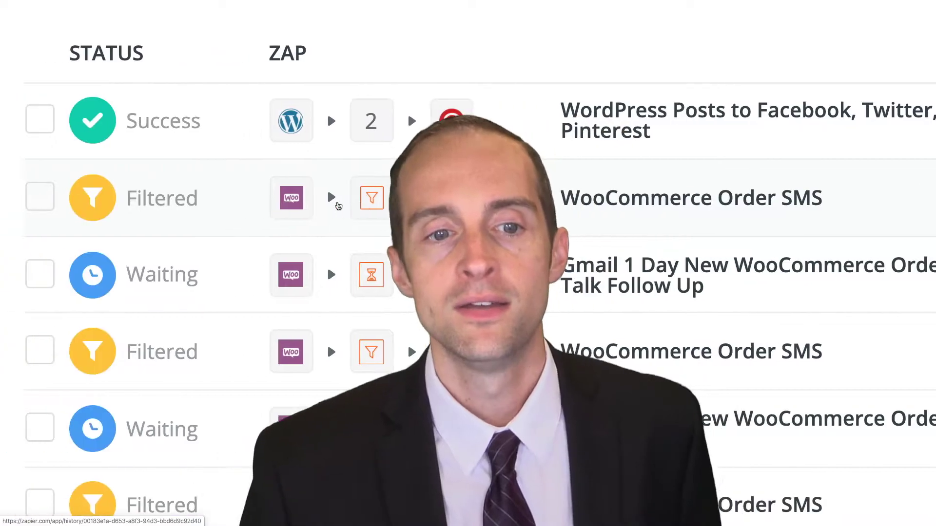
{"action": "scroll", "coordinate": [597, 224], "scroll_direction": "right", "scroll_amount": 3}
{"action": "scroll", "coordinate": [597, 225], "scroll_direction": "right", "scroll_amount": 5}
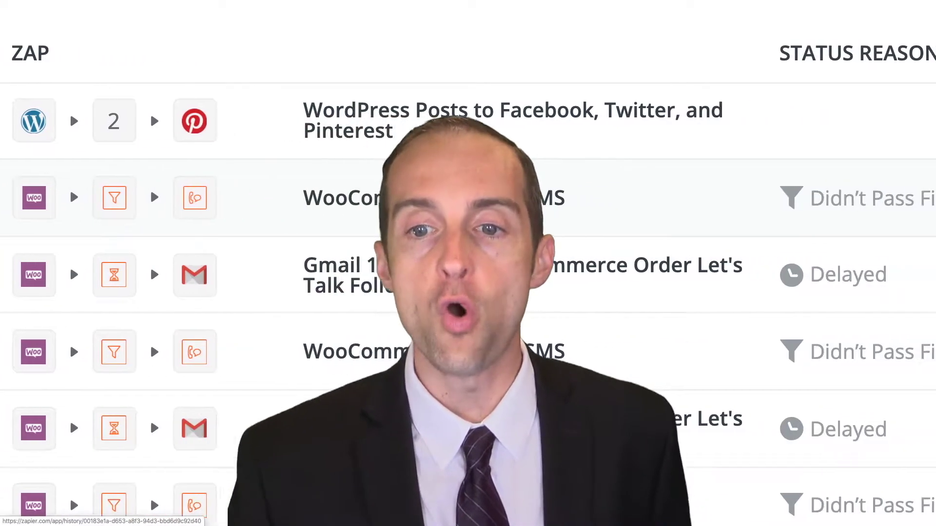
{"action": "scroll", "coordinate": [505, 203], "scroll_direction": "right", "scroll_amount": 1}
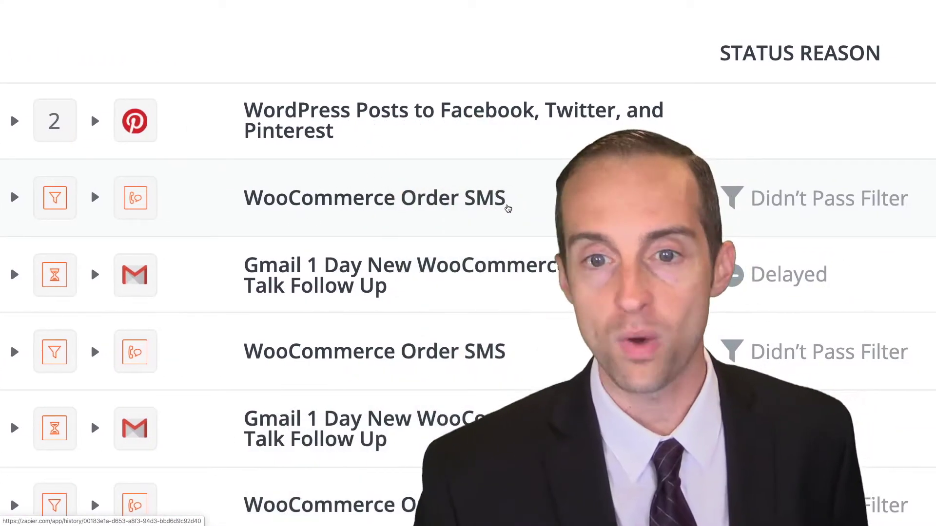
{"action": "scroll", "coordinate": [295, 200], "scroll_direction": "left", "scroll_amount": 1}
{"action": "scroll", "coordinate": [307, 195], "scroll_direction": "left", "scroll_amount": 1}
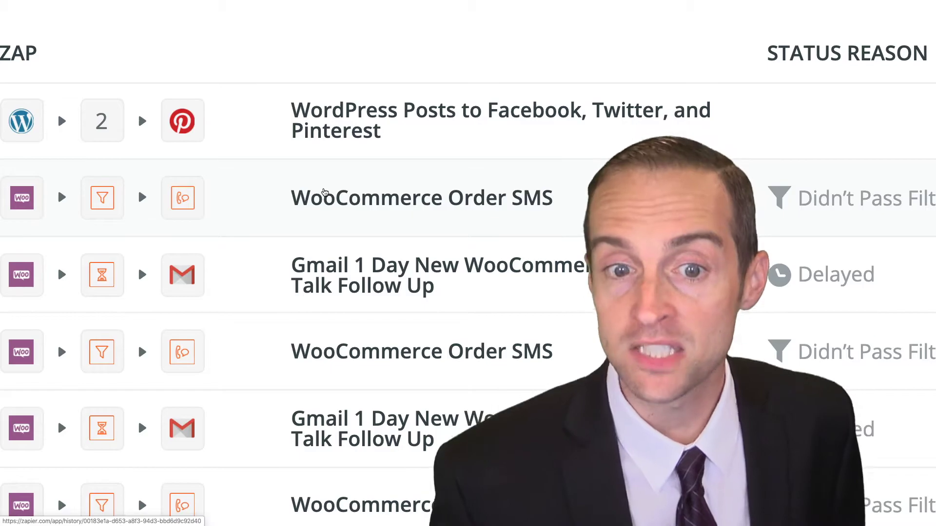
{"action": "scroll", "coordinate": [325, 193], "scroll_direction": "right", "scroll_amount": 1}
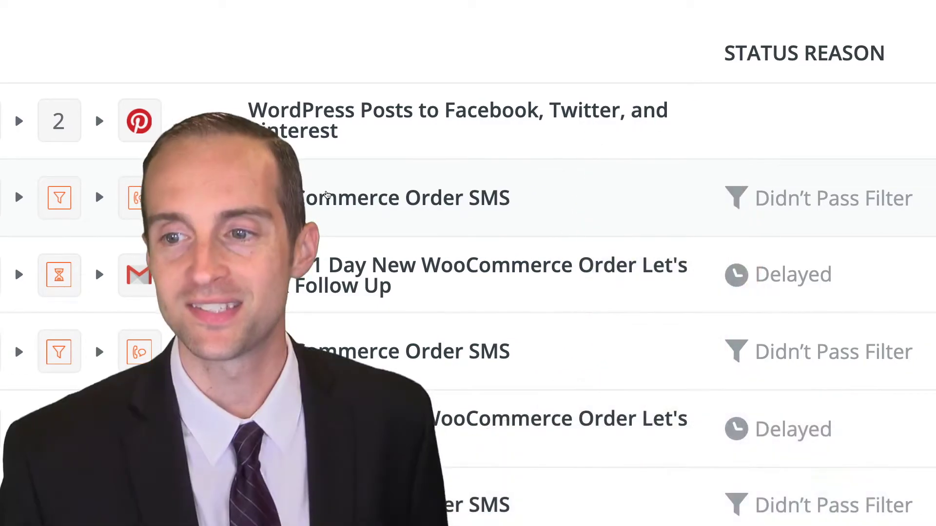
{"action": "scroll", "coordinate": [902, 182], "scroll_direction": "right", "scroll_amount": 2}
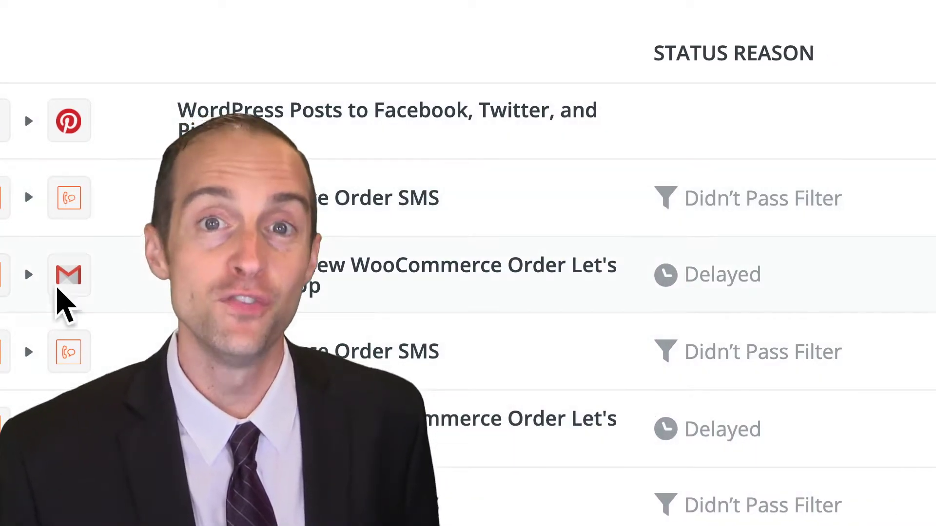
{"action": "scroll", "coordinate": [439, 198], "scroll_direction": "left", "scroll_amount": 4}
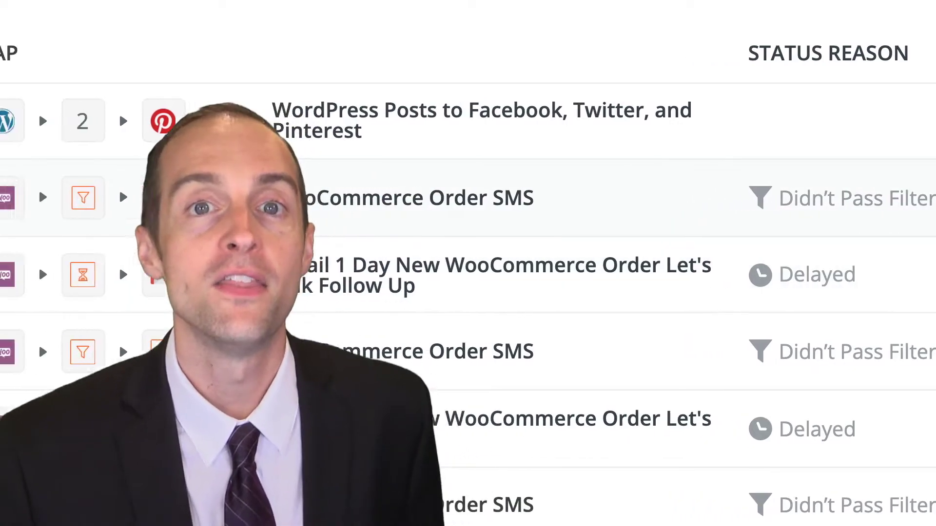
Step: Inspect the WooCommerce Order SMS run's filter failing on 0.00 greater than 0, with 0 tasks used
{"action": "left_click", "coordinate": [438, 197]}
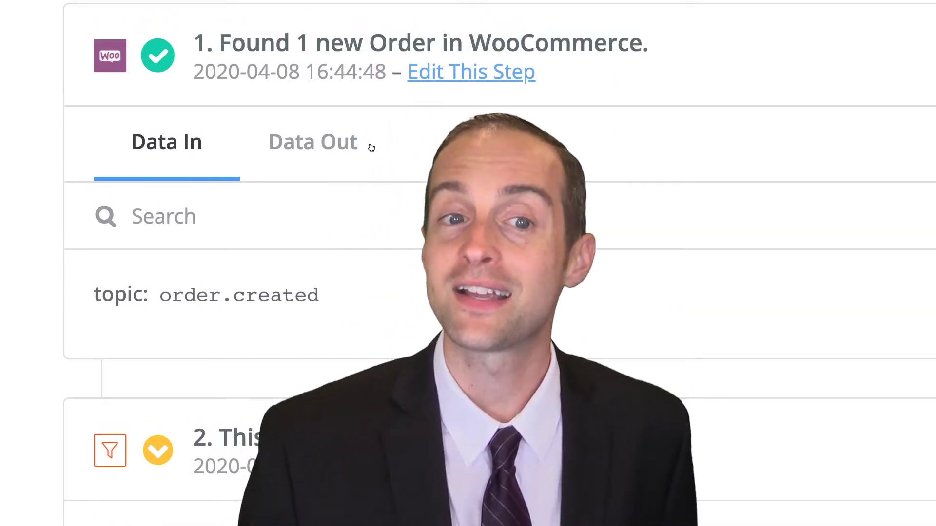
{"action": "scroll", "coordinate": [367, 144], "scroll_direction": "up", "scroll_amount": 1}
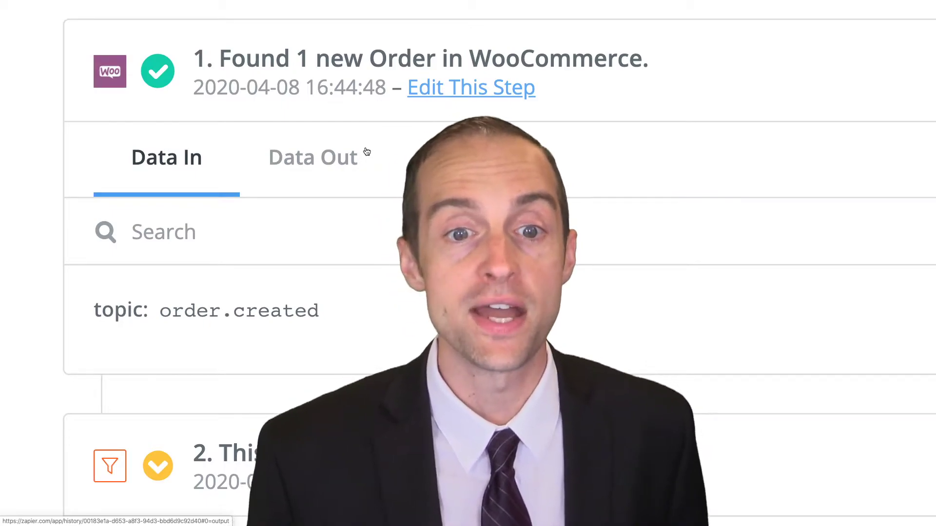
{"action": "scroll", "coordinate": [366, 152], "scroll_direction": "down", "scroll_amount": 7}
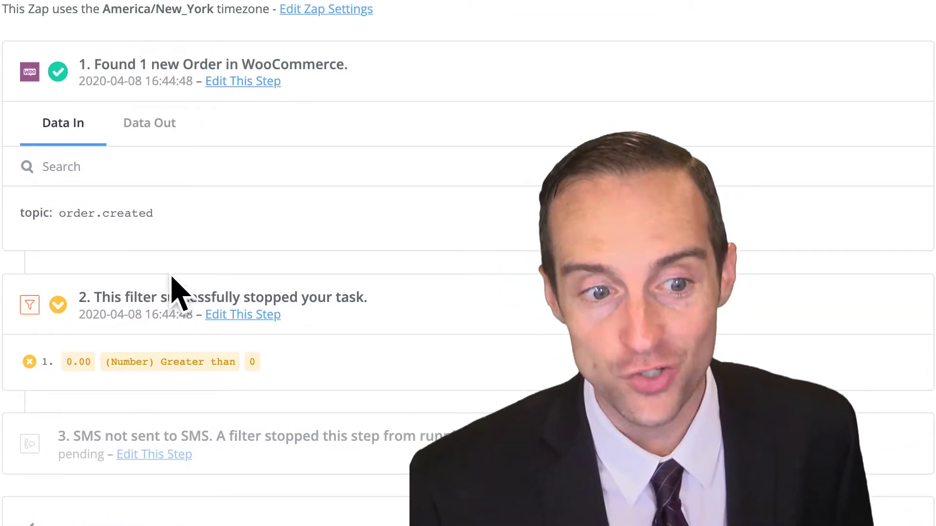
{"action": "scroll", "coordinate": [142, 268], "scroll_direction": "down", "scroll_amount": 2}
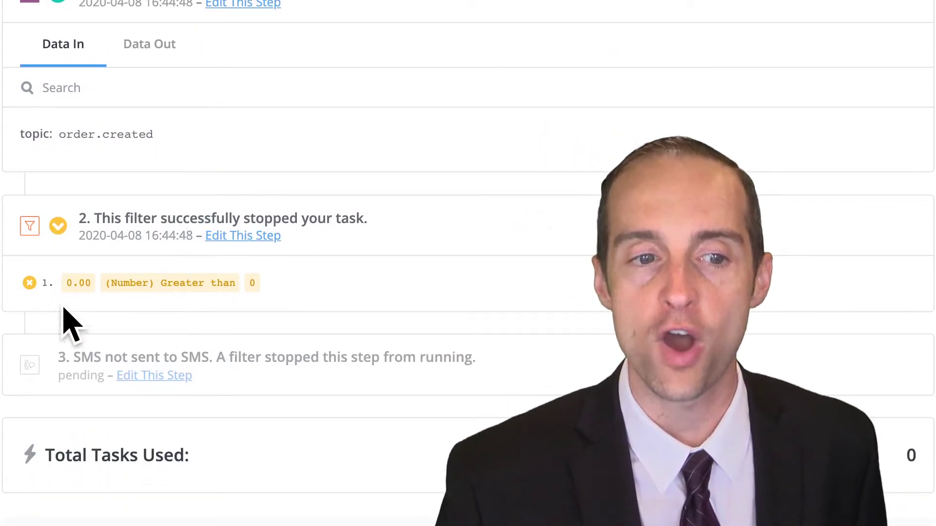
{"action": "scroll", "coordinate": [101, 276], "scroll_direction": "down", "scroll_amount": 1}
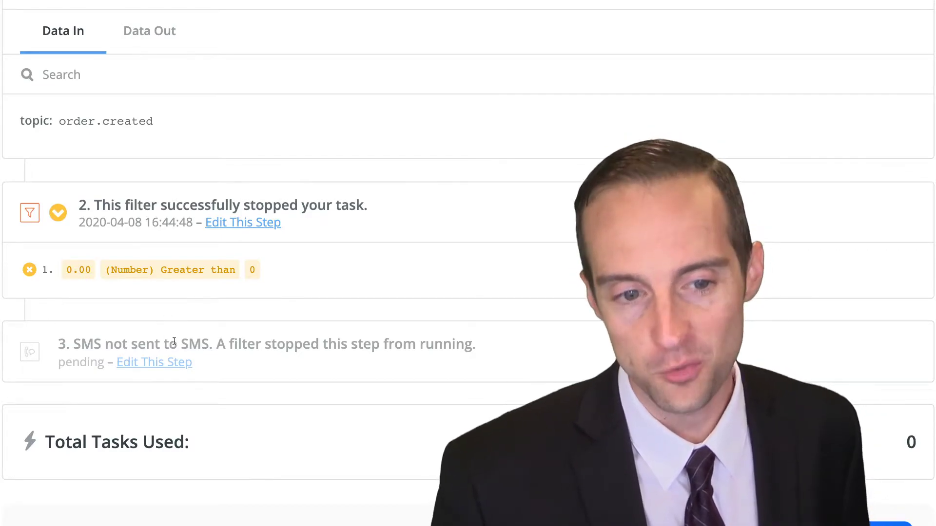
{"action": "scroll", "coordinate": [189, 335], "scroll_direction": "down", "scroll_amount": 4}
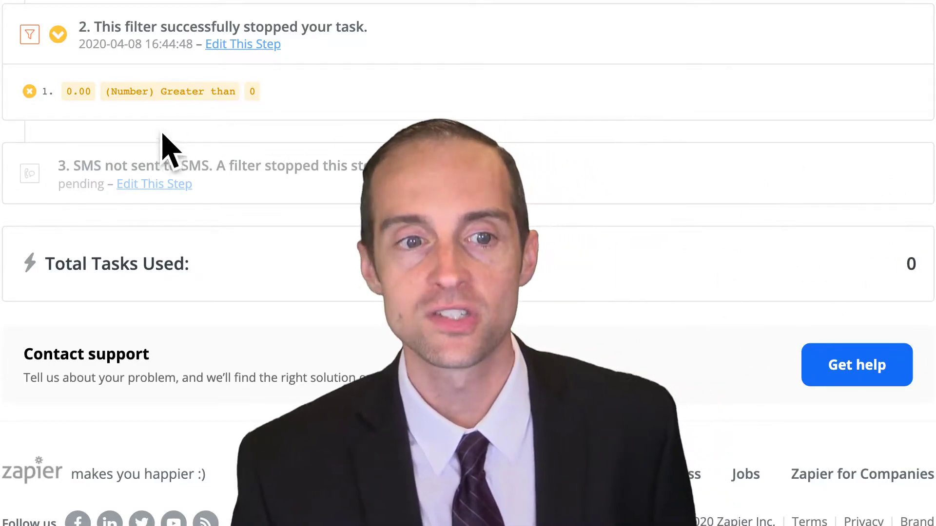
{"action": "scroll", "coordinate": [331, 279], "scroll_direction": "up", "scroll_amount": 2}
{"action": "scroll", "coordinate": [347, 321], "scroll_direction": "up", "scroll_amount": 12}
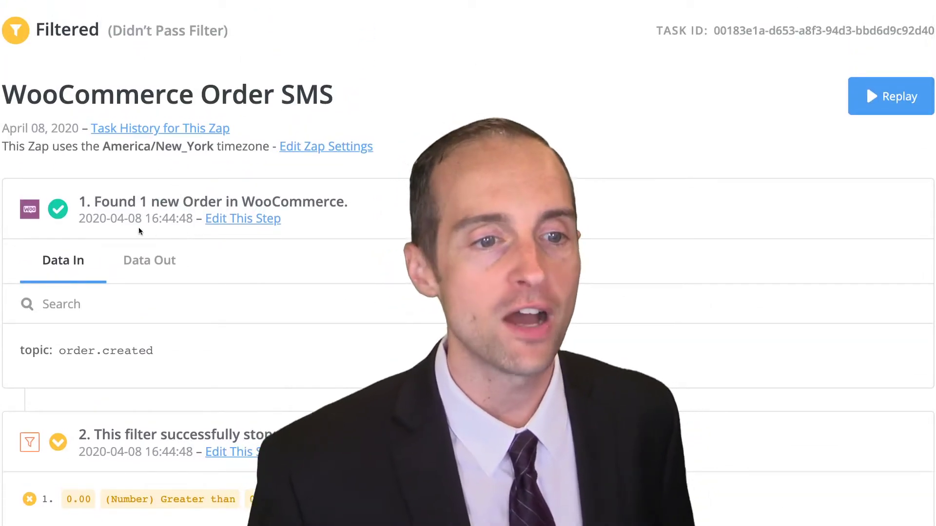
{"action": "scroll", "coordinate": [279, 236], "scroll_direction": "down", "scroll_amount": 8}
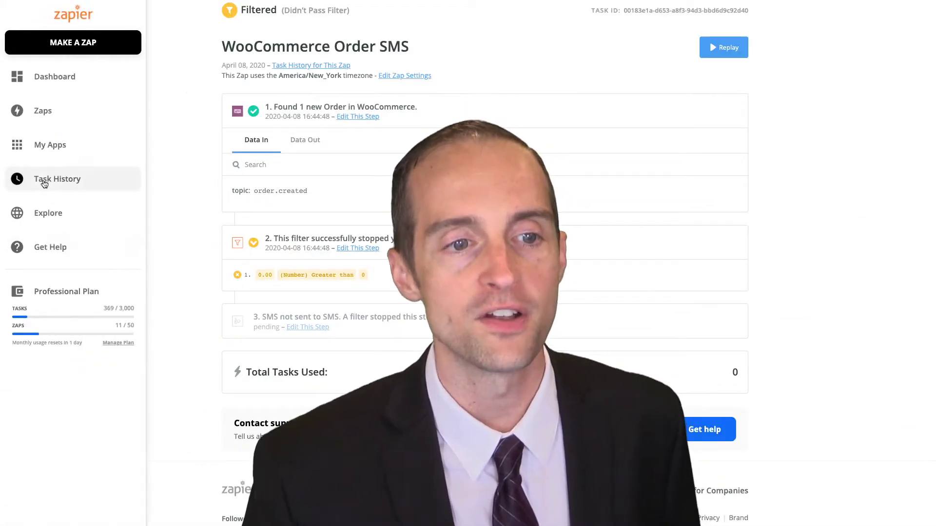
Step: From Task History, open a delayed Gmail follow-up run and scroll to its 1-day Delay step
{"action": "left_click", "coordinate": [30, 178]}
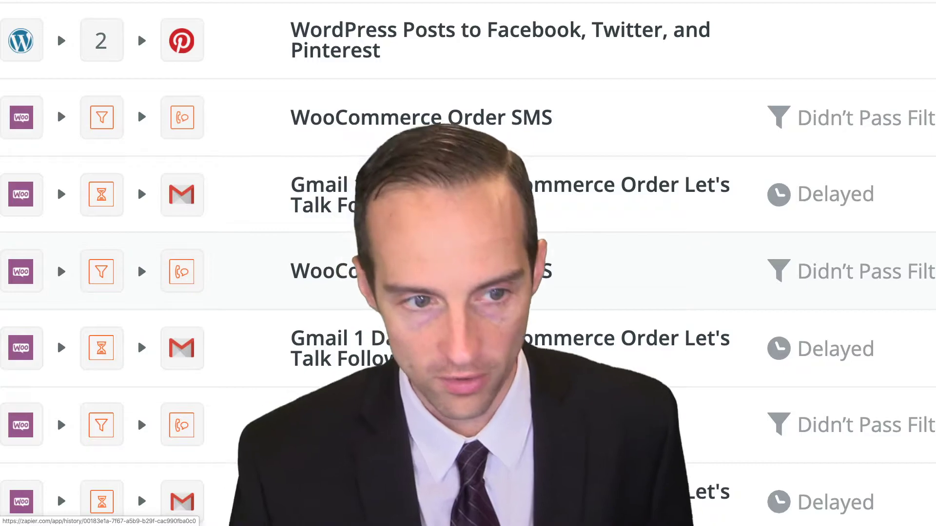
{"action": "left_click", "coordinate": [383, 196]}
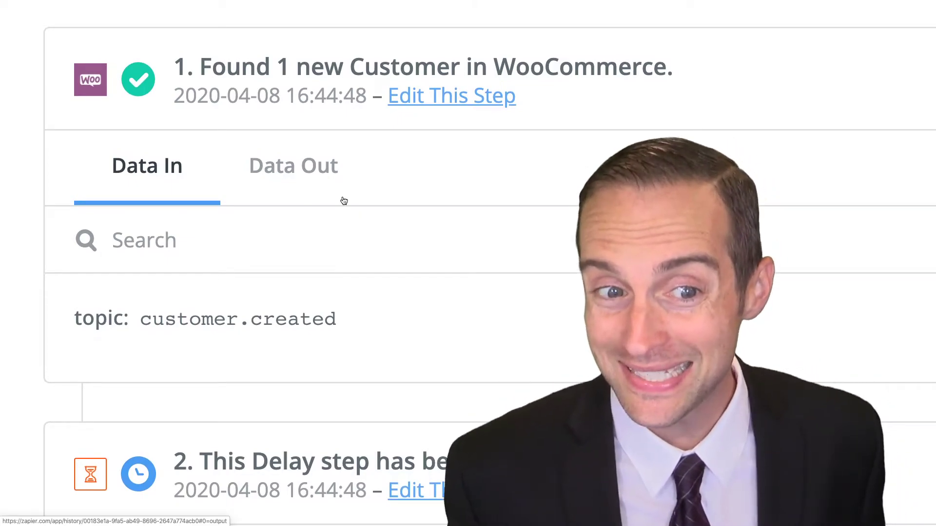
{"action": "scroll", "coordinate": [189, 305], "scroll_direction": "down", "scroll_amount": 2}
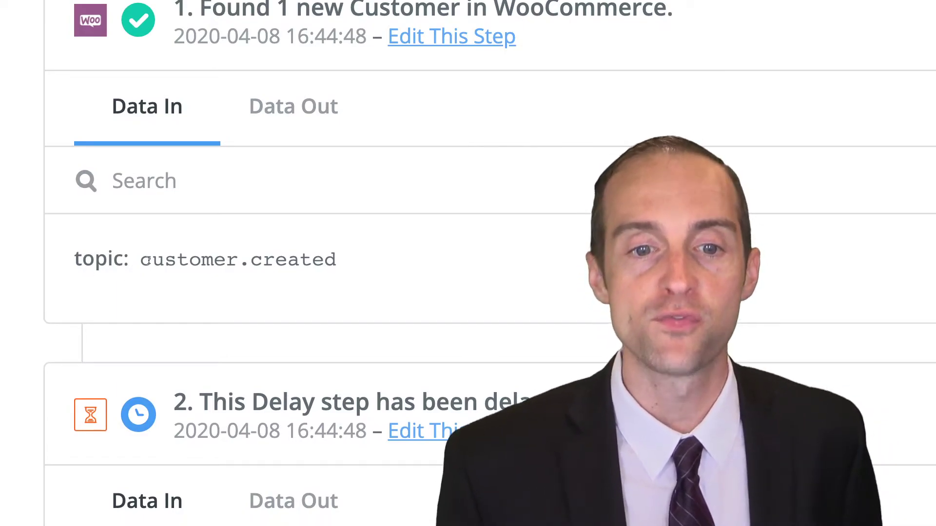
{"action": "scroll", "coordinate": [279, 296], "scroll_direction": "down", "scroll_amount": 5}
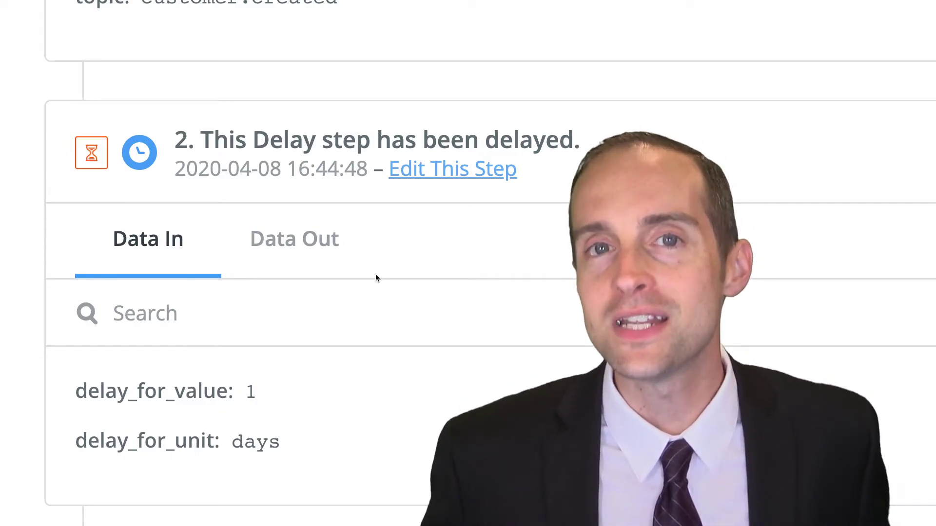
{"action": "scroll", "coordinate": [361, 259], "scroll_direction": "down", "scroll_amount": 1}
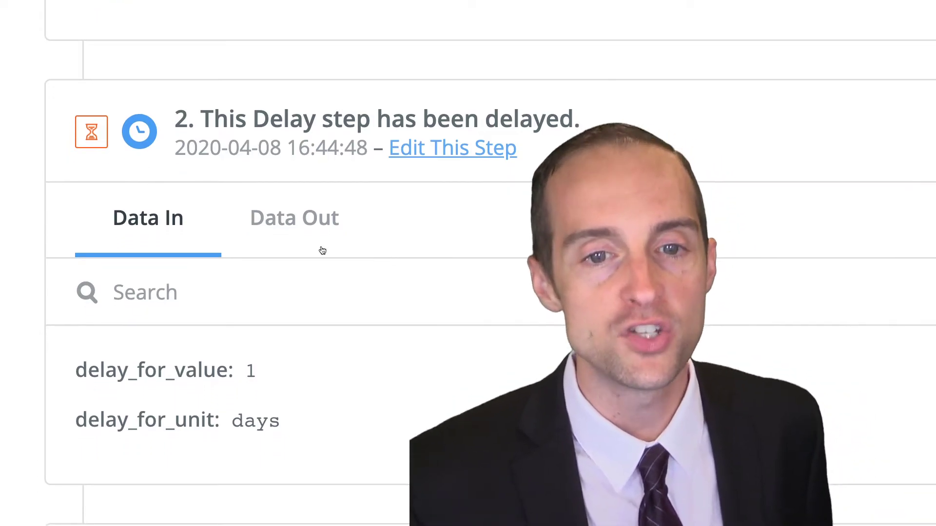
{"action": "scroll", "coordinate": [202, 140], "scroll_direction": "up", "scroll_amount": 3}
{"action": "scroll", "coordinate": [202, 140], "scroll_direction": "up", "scroll_amount": 1}
{"action": "scroll", "coordinate": [327, 177], "scroll_direction": "down", "scroll_amount": 4}
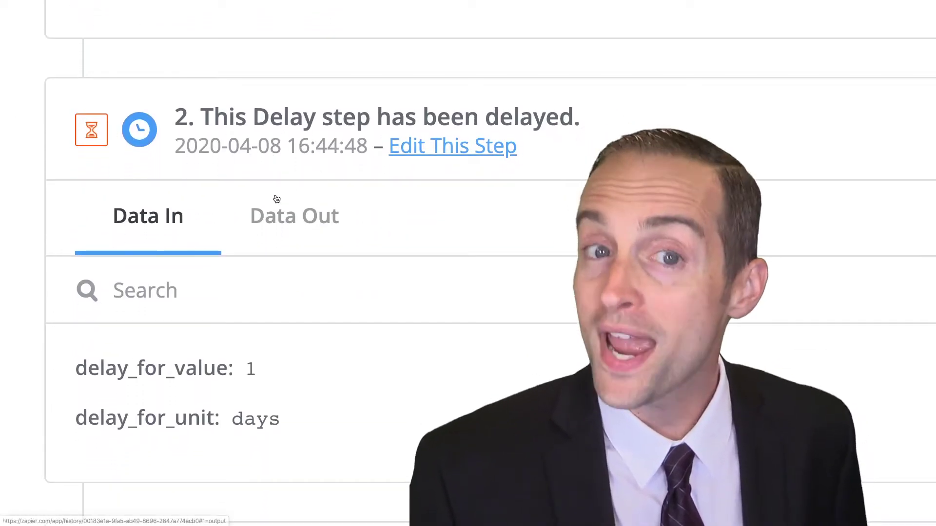
{"action": "scroll", "coordinate": [276, 215], "scroll_direction": "down", "scroll_amount": 8}
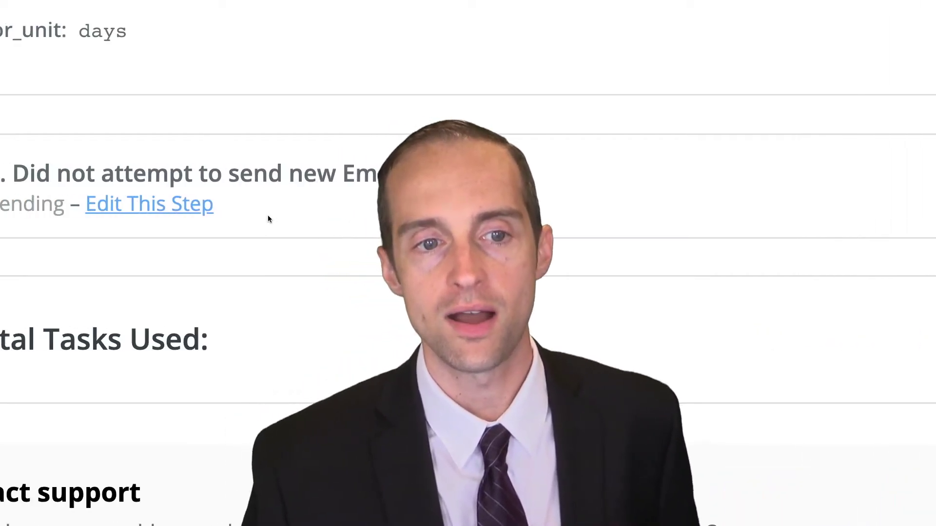
{"action": "scroll", "coordinate": [331, 212], "scroll_direction": "up", "scroll_amount": 10}
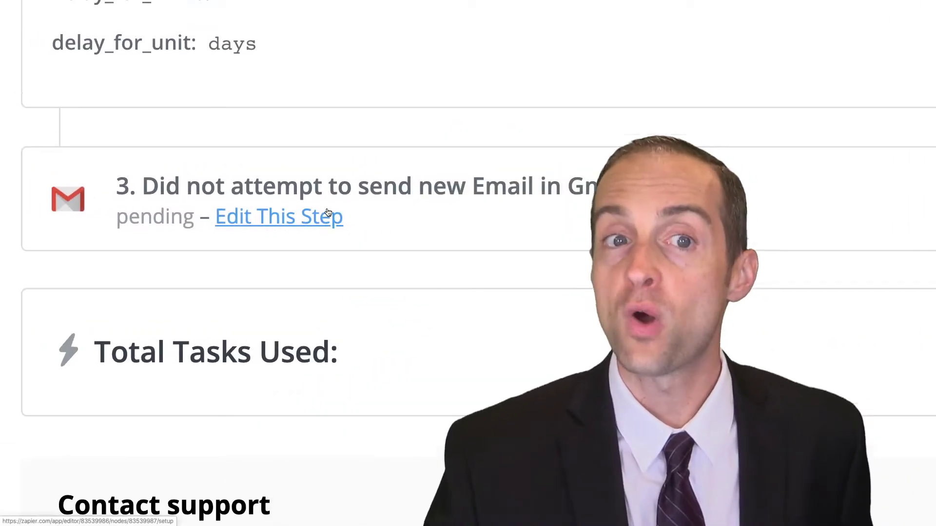
{"action": "scroll", "coordinate": [224, 150], "scroll_direction": "down", "scroll_amount": 10}
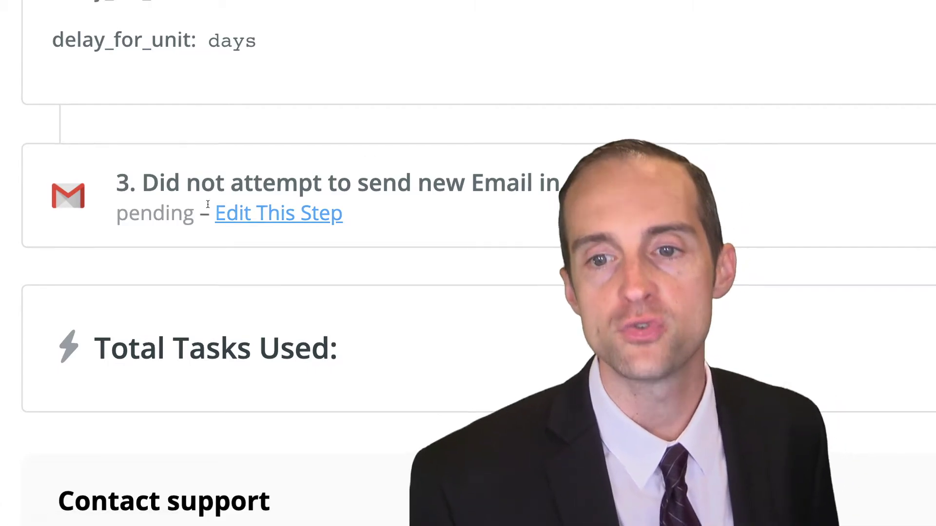
{"action": "scroll", "coordinate": [212, 204], "scroll_direction": "up", "scroll_amount": 3}
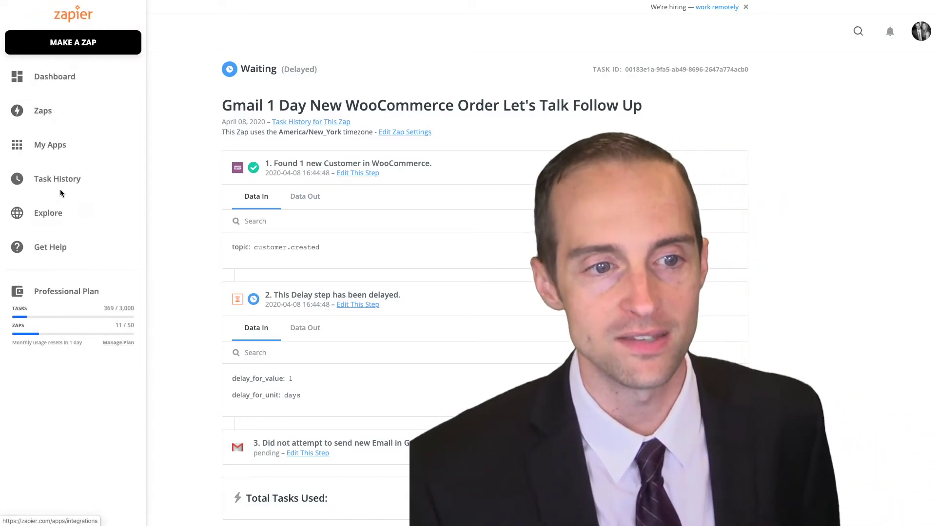
Step: Return to Task History and find the three Waiting Gmail 1 Day follow-up runs marked Delayed
{"action": "left_click", "coordinate": [57, 179]}
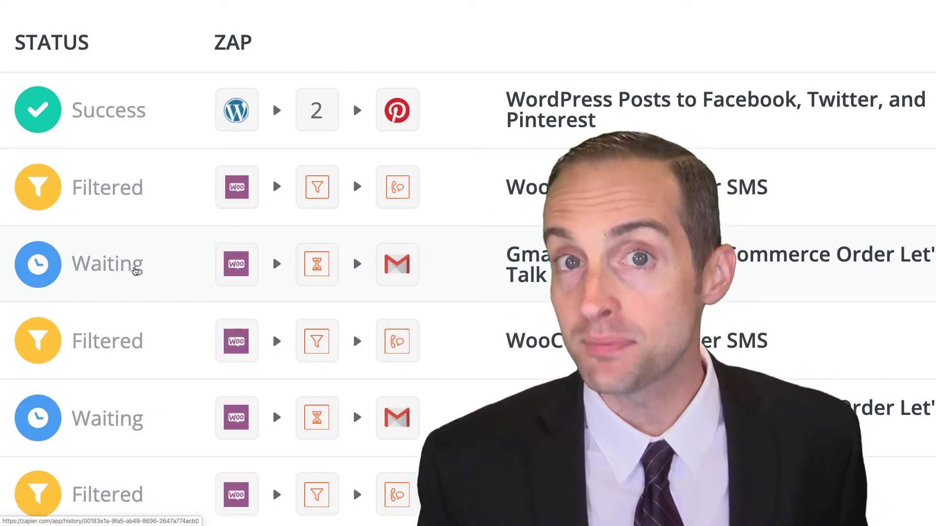
{"action": "scroll", "coordinate": [165, 223], "scroll_direction": "down", "scroll_amount": 15}
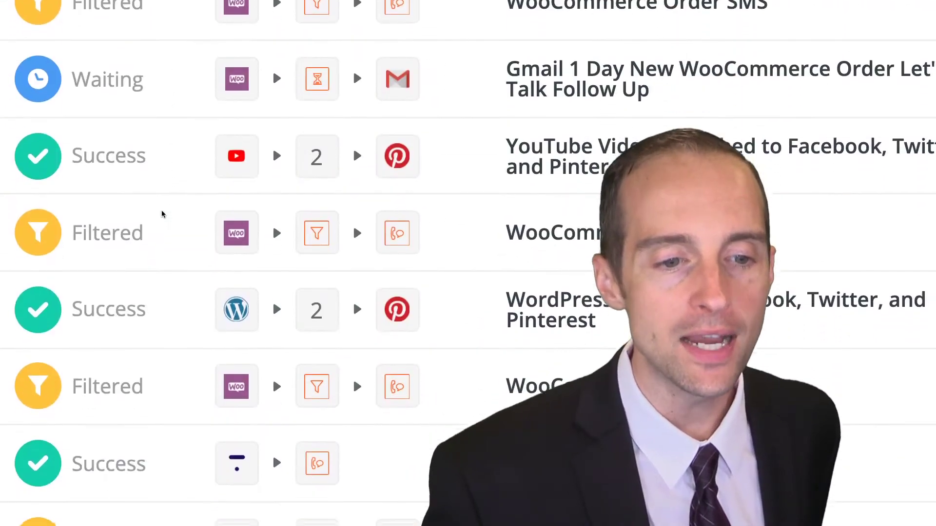
{"action": "scroll", "coordinate": [163, 210], "scroll_direction": "up", "scroll_amount": 3}
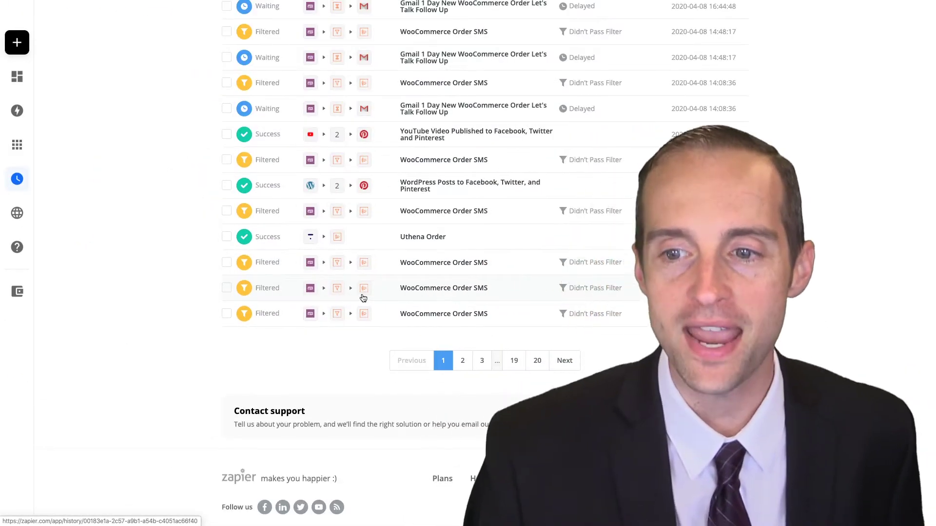
{"action": "scroll", "coordinate": [366, 293], "scroll_direction": "up", "scroll_amount": 4}
{"action": "scroll", "coordinate": [375, 293], "scroll_direction": "down", "scroll_amount": 1}
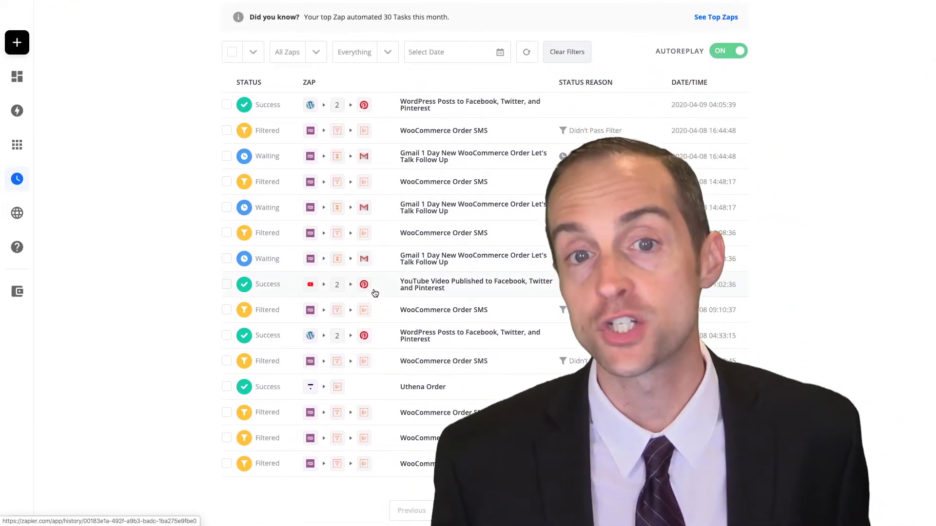
{"action": "scroll", "coordinate": [369, 197], "scroll_direction": "up", "scroll_amount": 1}
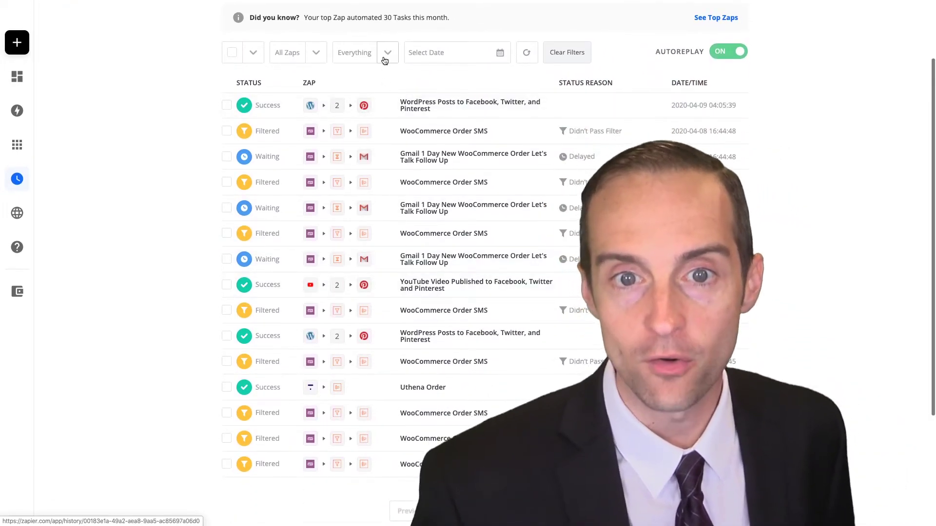
{"action": "left_click", "coordinate": [316, 53]}
{"action": "left_click", "coordinate": [371, 52]}
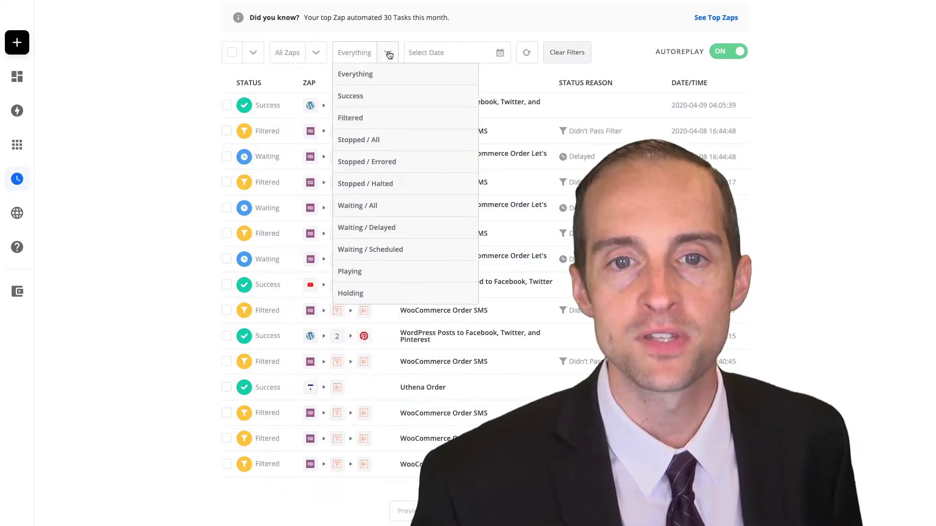
{"action": "left_click", "coordinate": [389, 53]}
{"action": "left_click", "coordinate": [389, 54]}
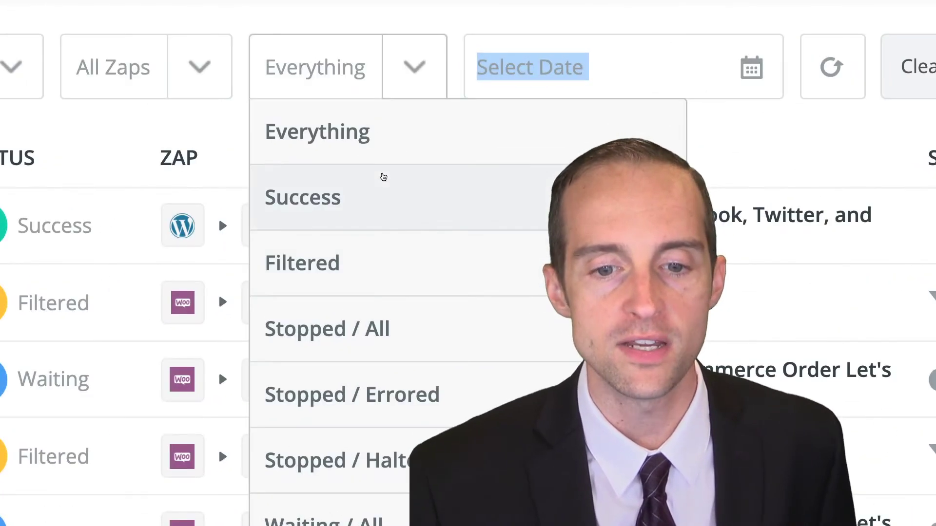
{"action": "left_click", "coordinate": [390, 385]}
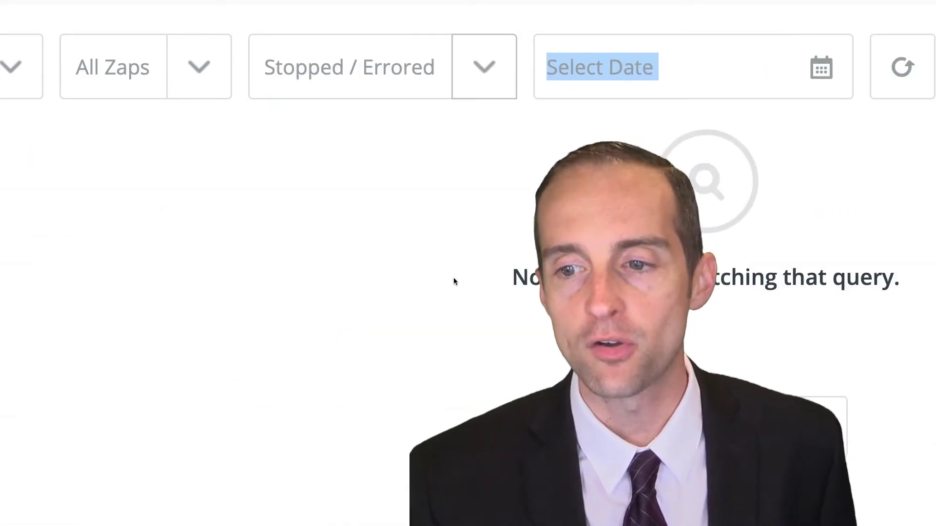
{"action": "left_click", "coordinate": [475, 90]}
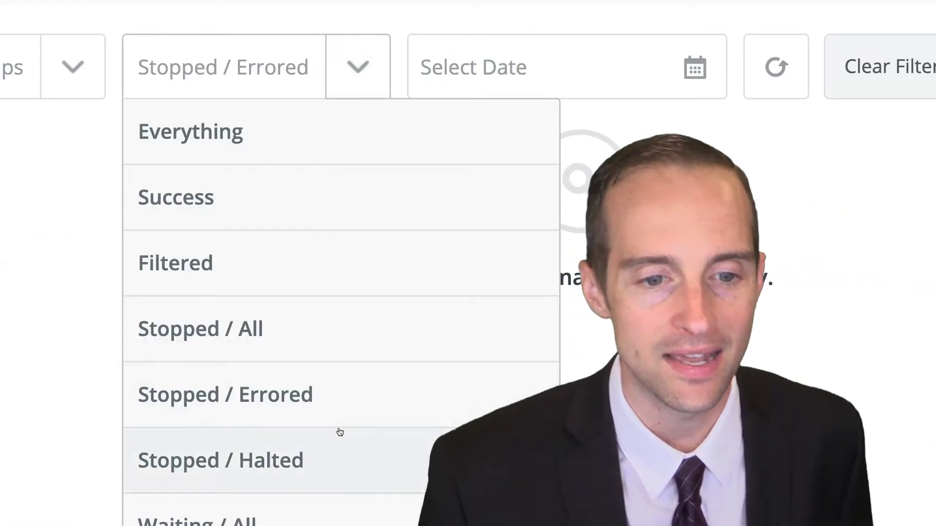
{"action": "left_click", "coordinate": [743, 206]}
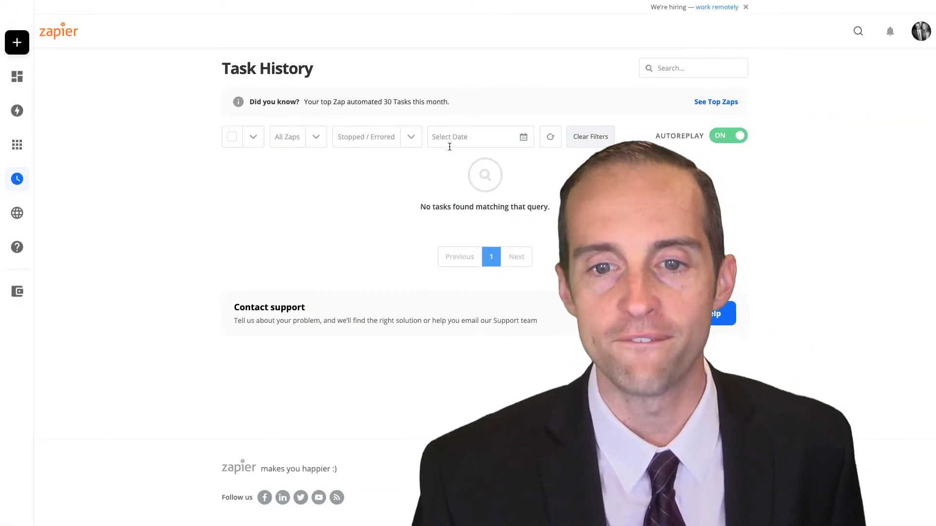
{"action": "left_click", "coordinate": [419, 141]}
{"action": "left_click", "coordinate": [373, 158]}
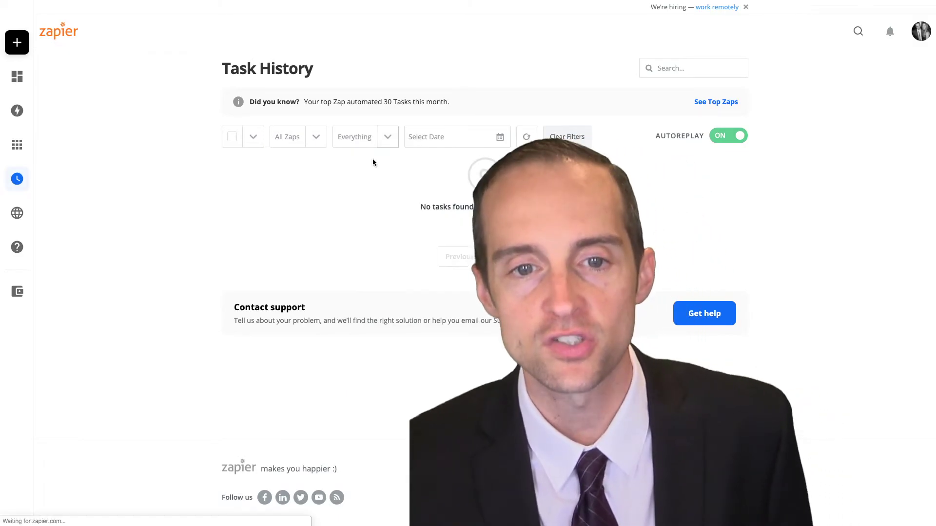
{"action": "left_click", "coordinate": [385, 137]}
{"action": "left_click", "coordinate": [375, 176]}
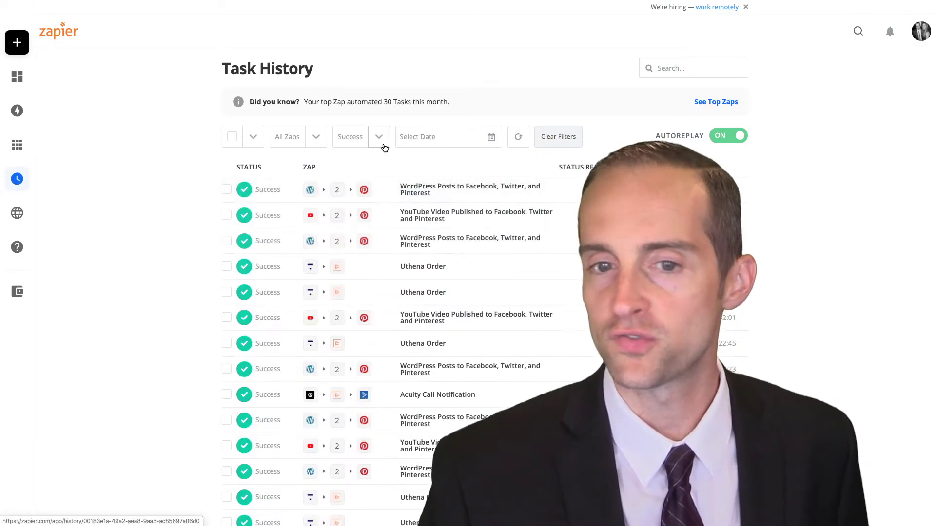
{"action": "left_click", "coordinate": [384, 145]}
{"action": "left_click", "coordinate": [362, 203]}
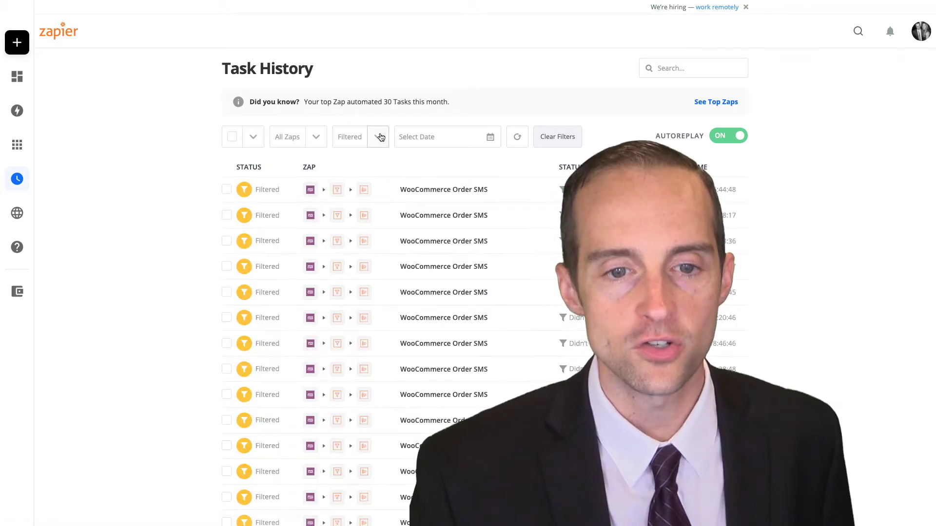
{"action": "left_click", "coordinate": [380, 137]}
{"action": "left_click", "coordinate": [371, 223]}
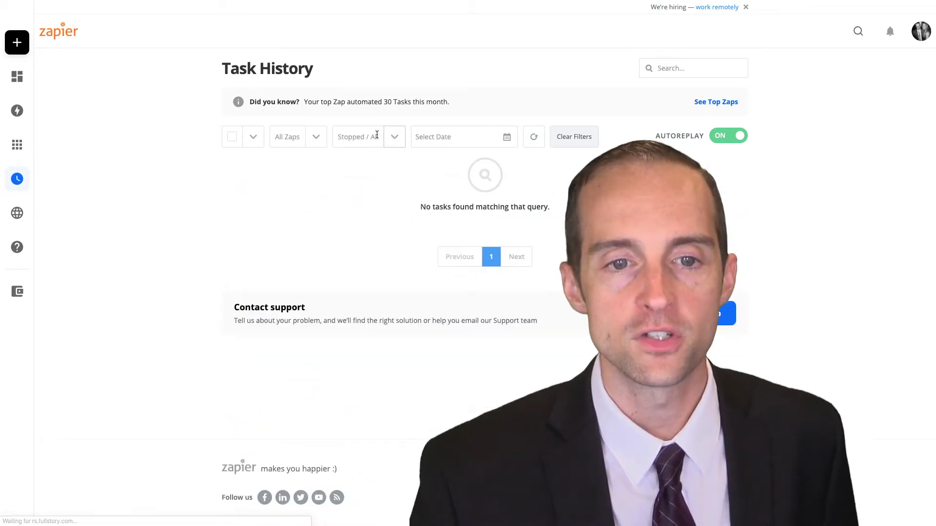
{"action": "left_click", "coordinate": [377, 136]}
{"action": "left_click", "coordinate": [378, 294]}
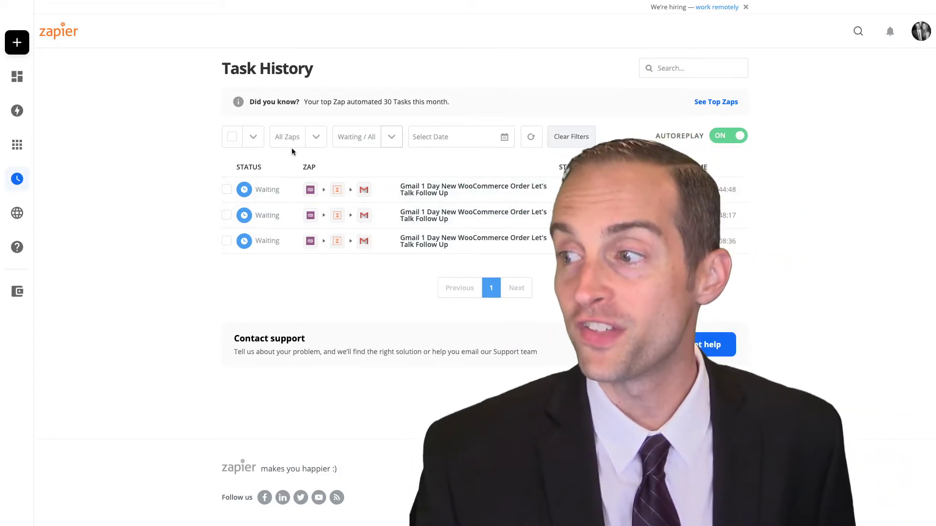
{"action": "left_click", "coordinate": [388, 138]}
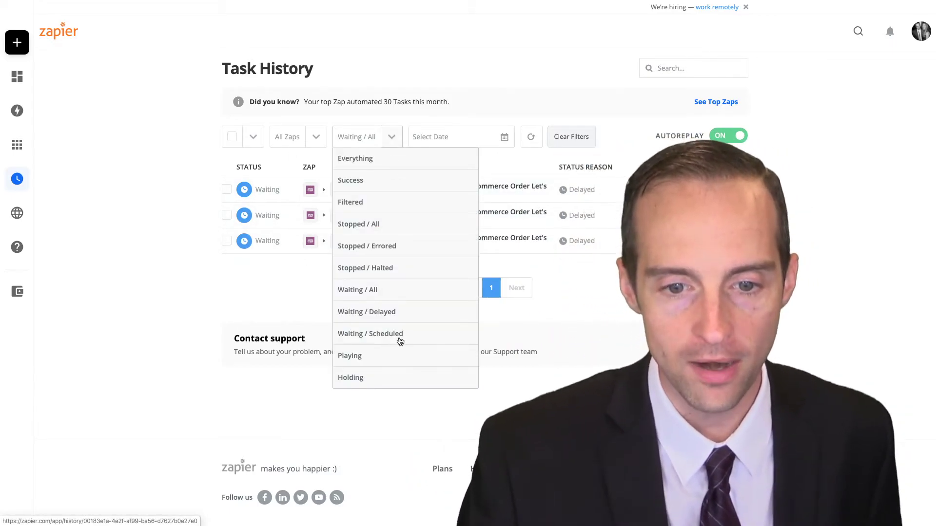
{"action": "left_click", "coordinate": [400, 337]}
{"action": "left_click", "coordinate": [413, 137]}
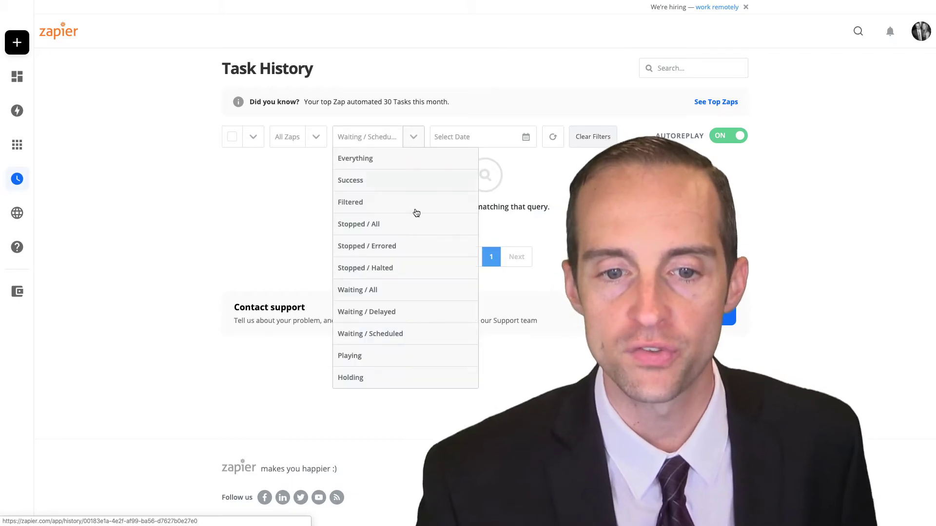
{"action": "left_click", "coordinate": [400, 314]}
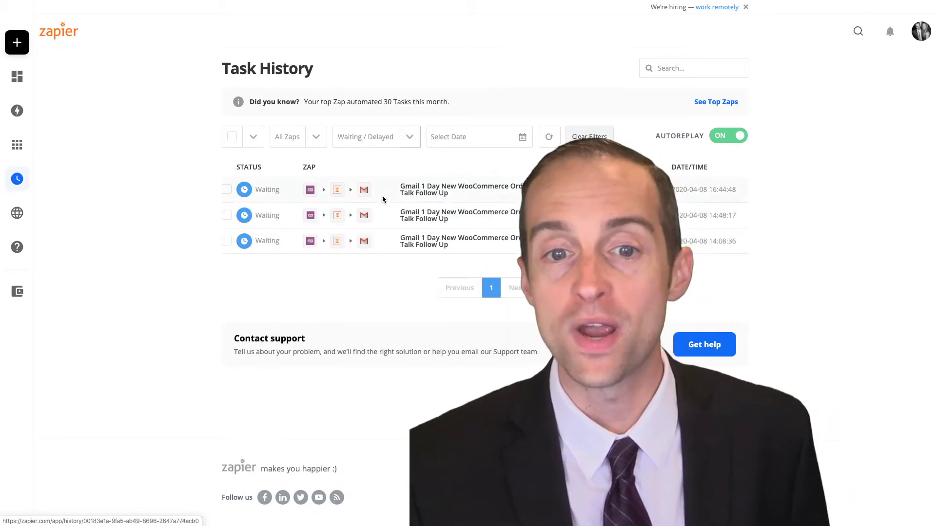
{"action": "left_click", "coordinate": [409, 137]}
{"action": "left_click", "coordinate": [385, 158]}
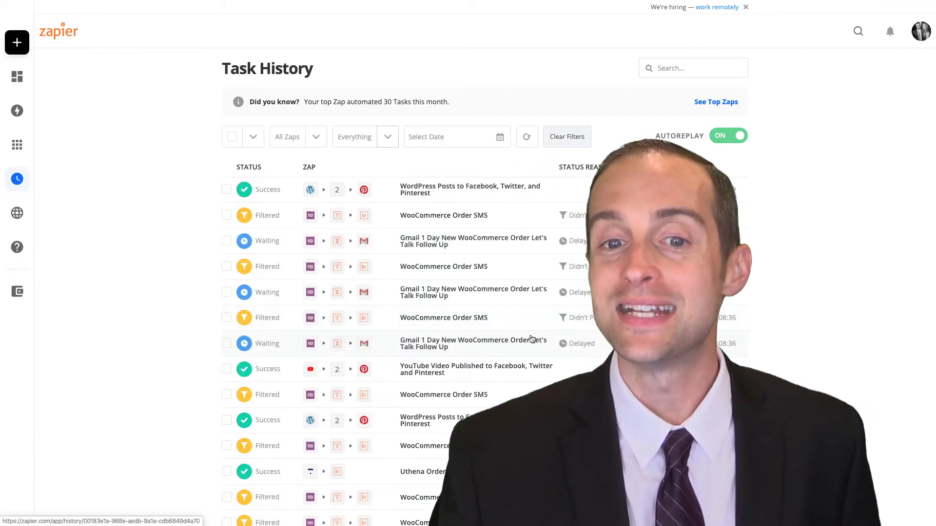
{"action": "scroll", "coordinate": [531, 338], "scroll_direction": "down", "scroll_amount": 5}
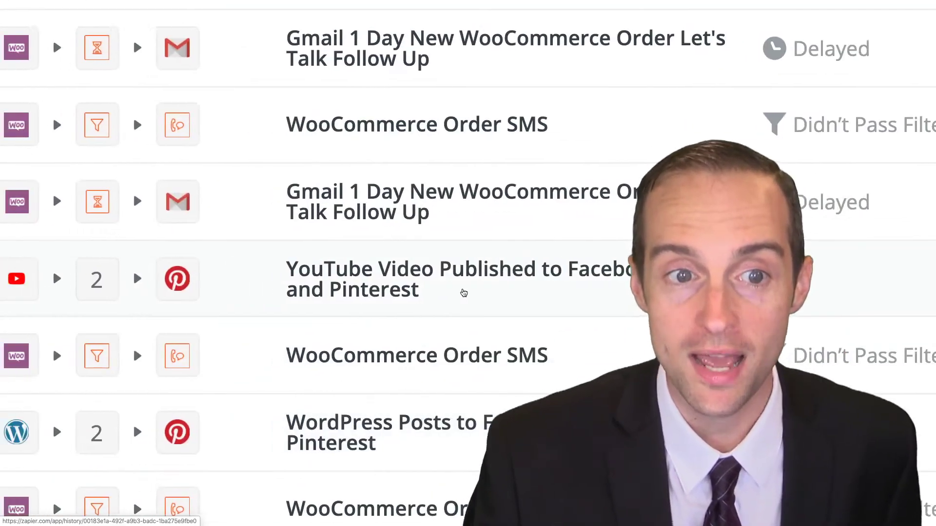
{"action": "scroll", "coordinate": [463, 293], "scroll_direction": "down", "scroll_amount": 5}
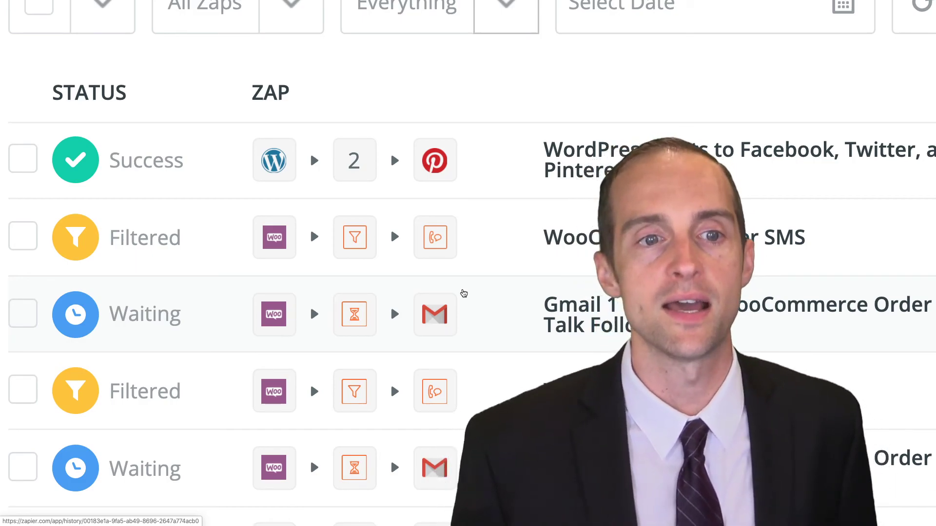
{"action": "scroll", "coordinate": [405, 205], "scroll_direction": "up", "scroll_amount": 1}
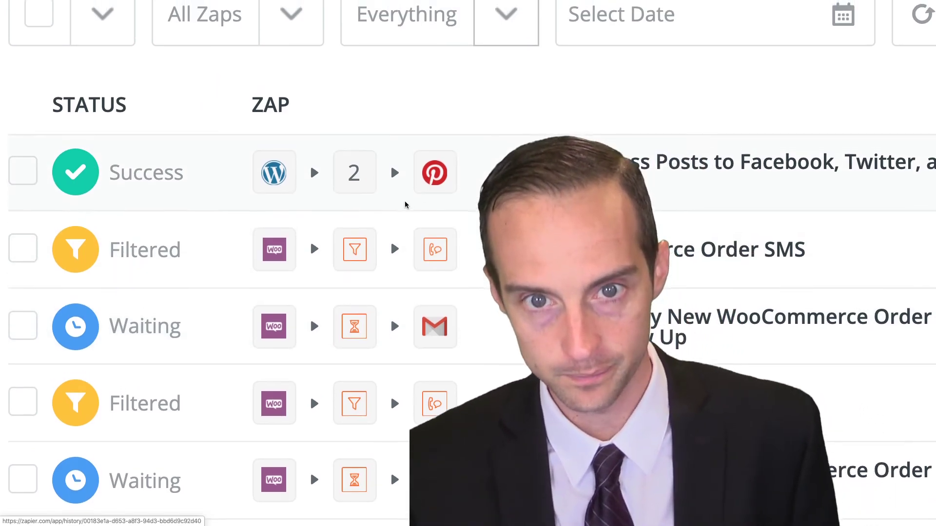
{"action": "scroll", "coordinate": [438, 181], "scroll_direction": "up", "scroll_amount": 1}
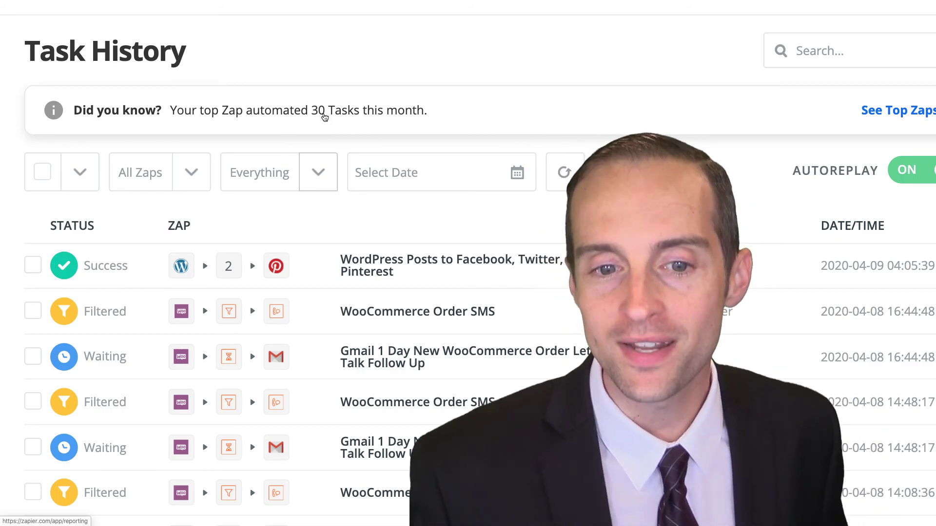
{"action": "scroll", "coordinate": [370, 341], "scroll_direction": "down", "scroll_amount": 10}
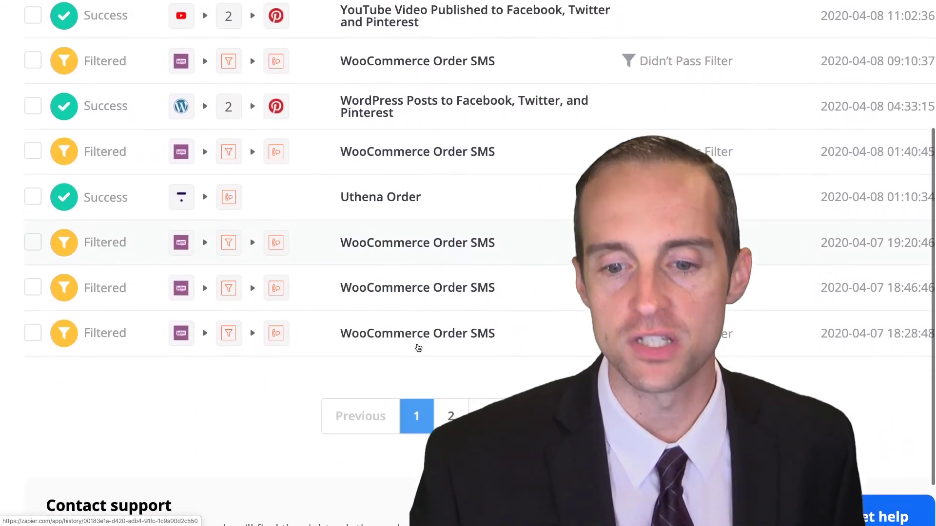
{"action": "scroll", "coordinate": [390, 348], "scroll_direction": "up", "scroll_amount": 15}
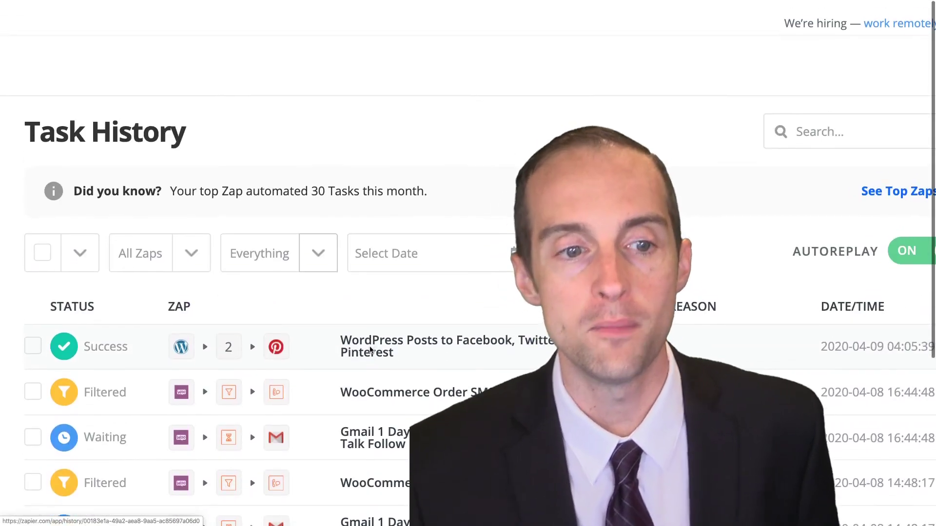
{"action": "scroll", "coordinate": [371, 349], "scroll_direction": "down", "scroll_amount": 1}
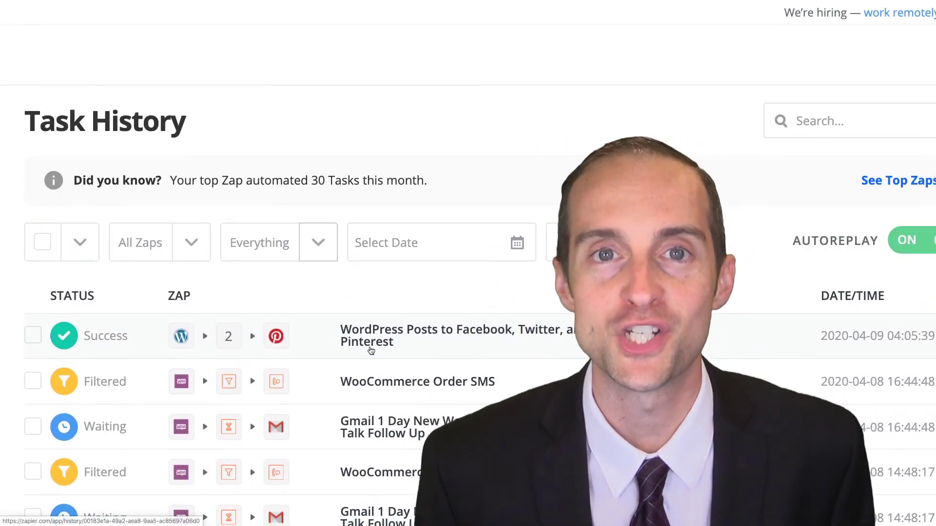